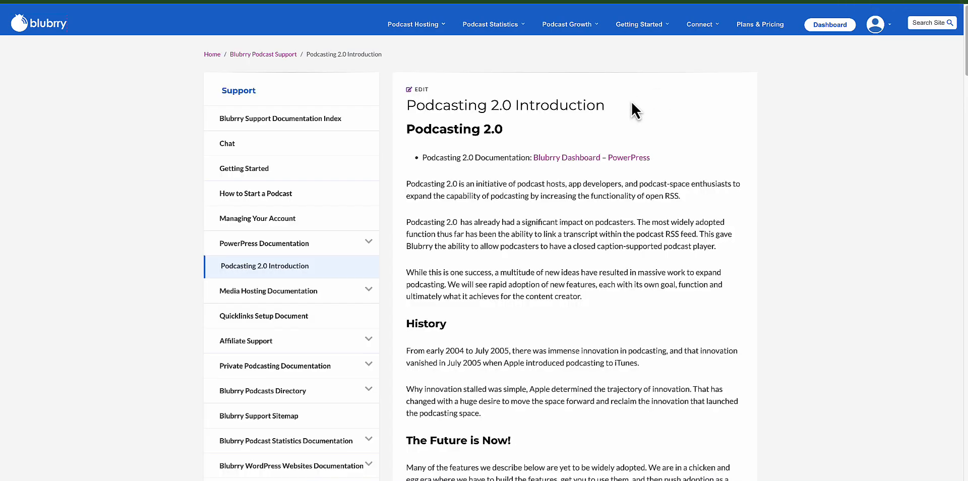
# Step: Read through the Podcasting 2.0 Introduction page down to the description of the Chapters feature
pyautogui.scroll(-6, 658, 189)
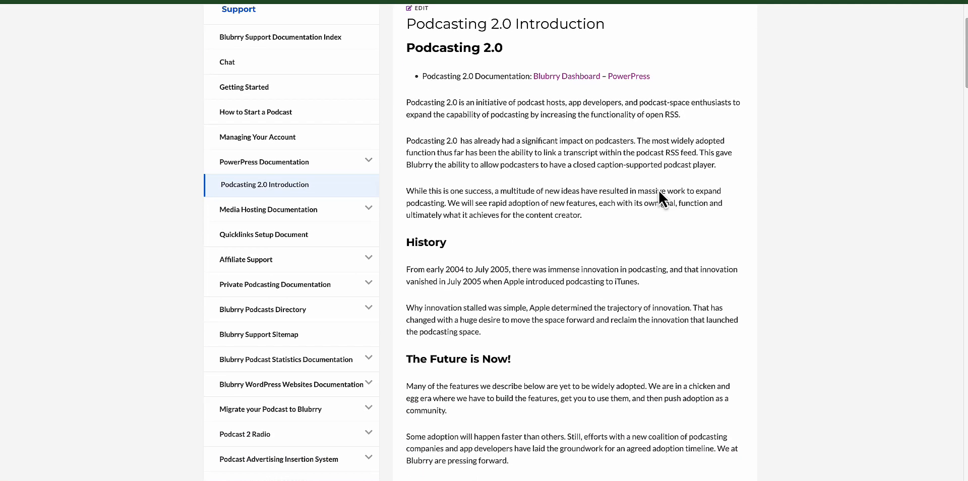
pyautogui.scroll(-8, 659, 191)
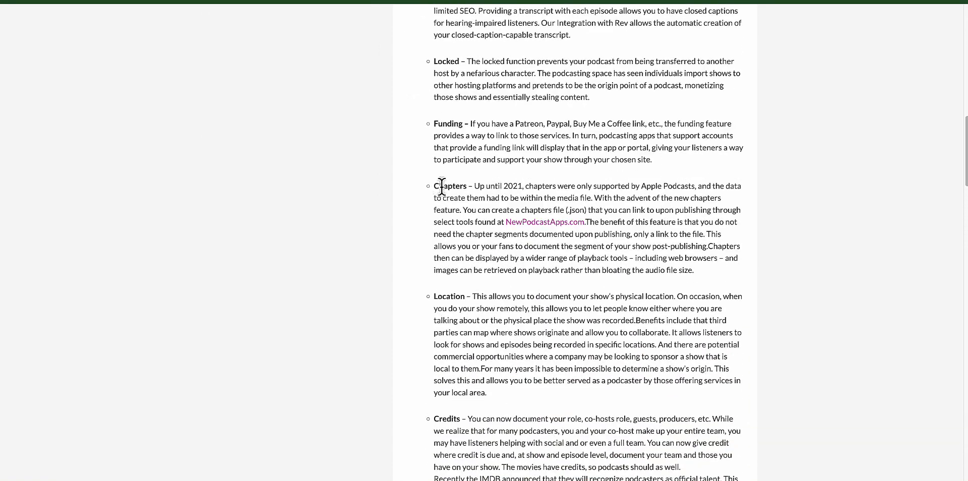
pyautogui.moveTo(435, 186); pyautogui.dragTo(496, 201)
pyautogui.click(566, 207)
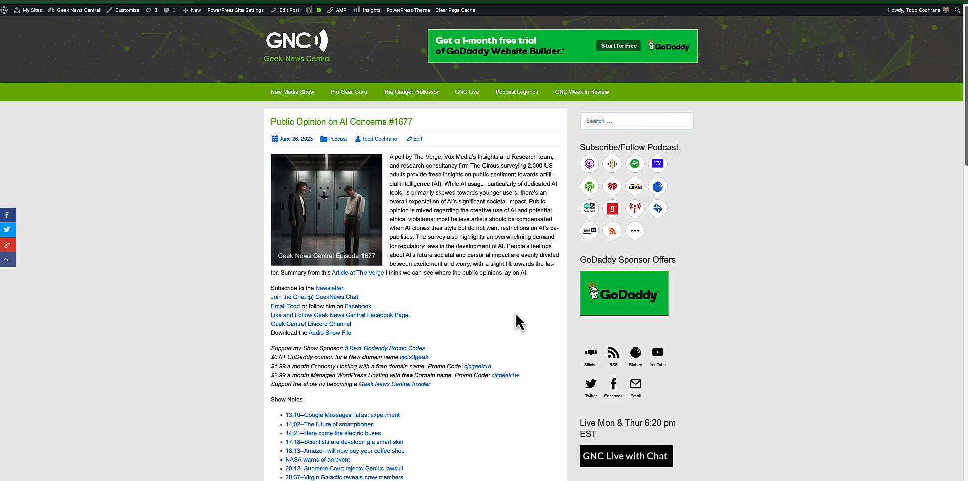
# Step: Examine the timestamped show notes of the Geek News Central episode #1677 and try the 14:21 skip-to link
pyautogui.scroll(-3, 510, 320)
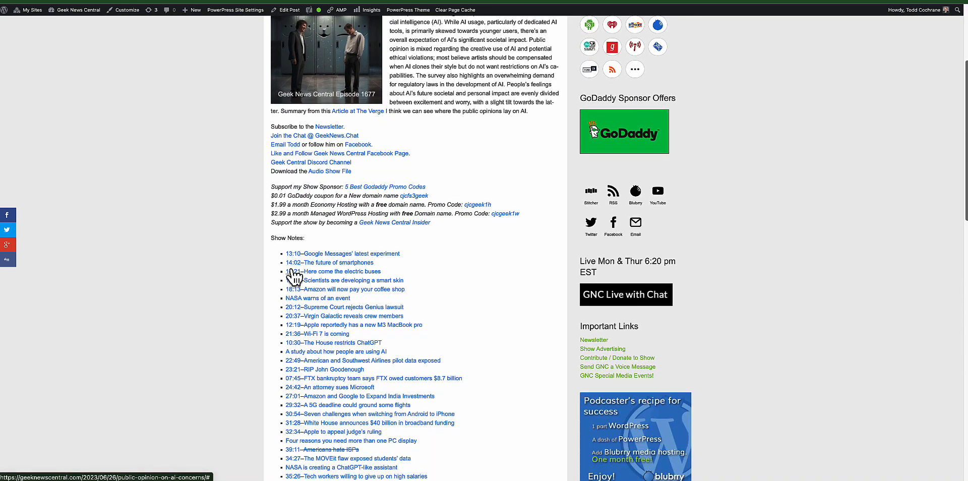
pyautogui.click(293, 270)
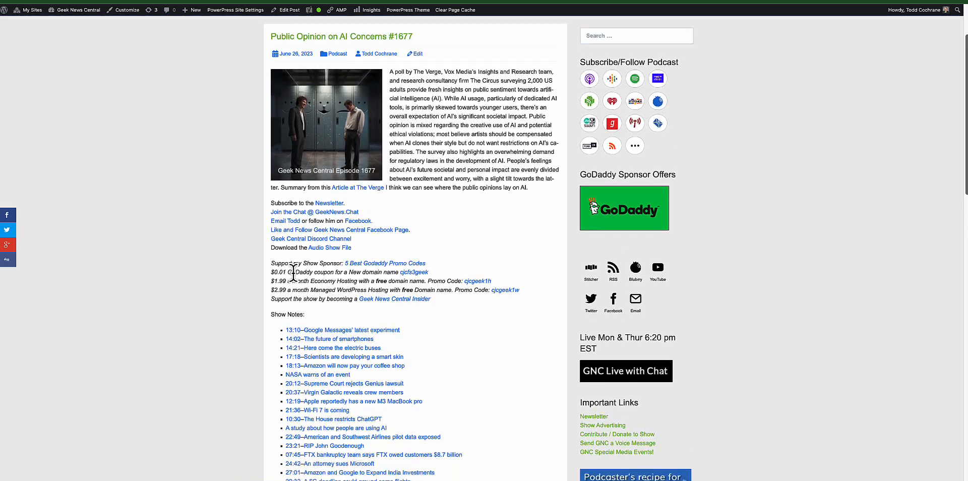
pyautogui.scroll(-2, 297, 292)
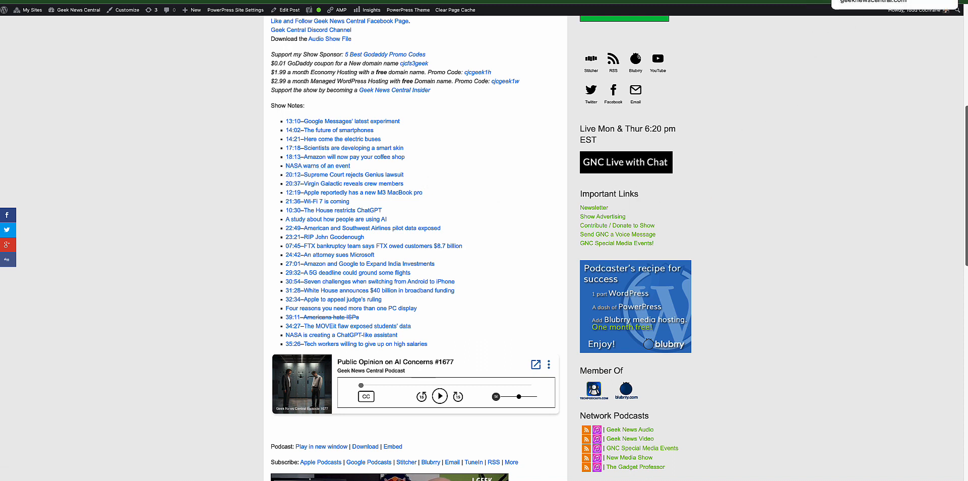
# Step: Switch to the edit page of the post "Public Opinion on AI Concerns #1677" and go to its Podcast Episode settings
pyautogui.click(857, 1)
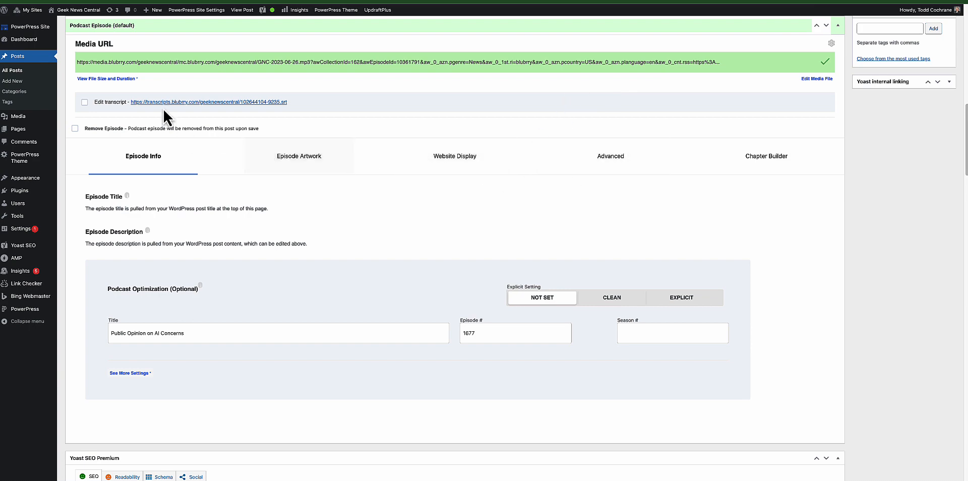
pyautogui.scroll(15, 202, 129)
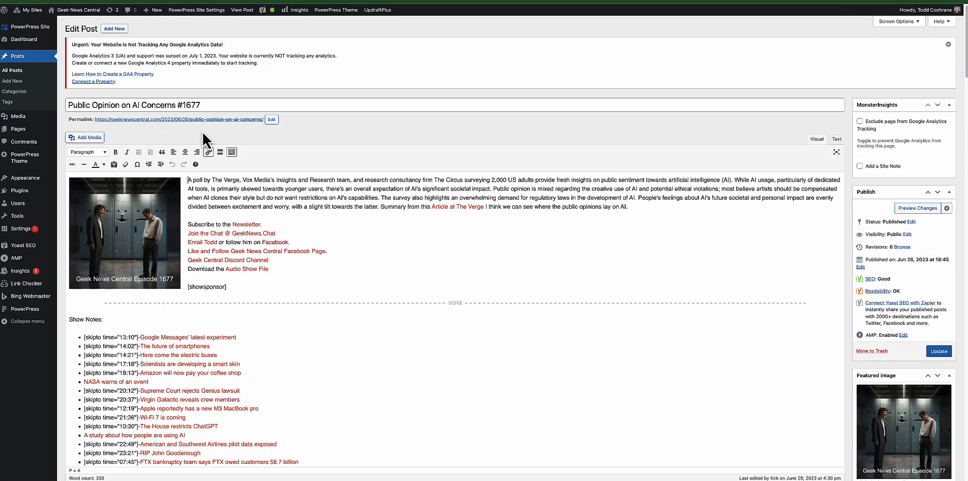
pyautogui.scroll(-10, 201, 130)
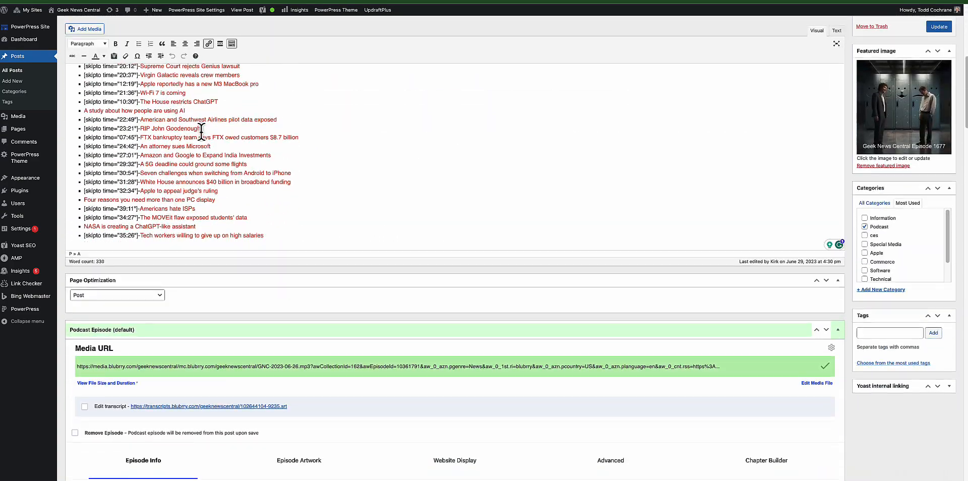
pyautogui.scroll(-6, 201, 132)
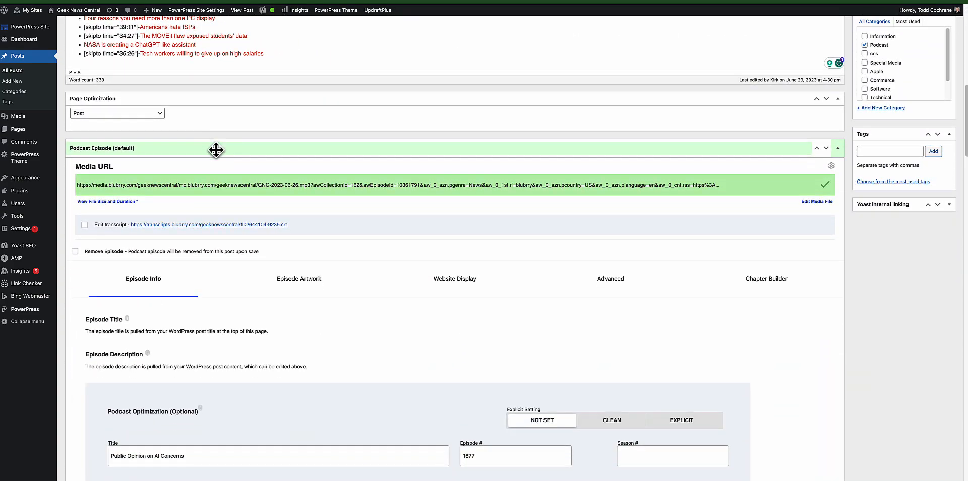
pyautogui.scroll(-3, 217, 150)
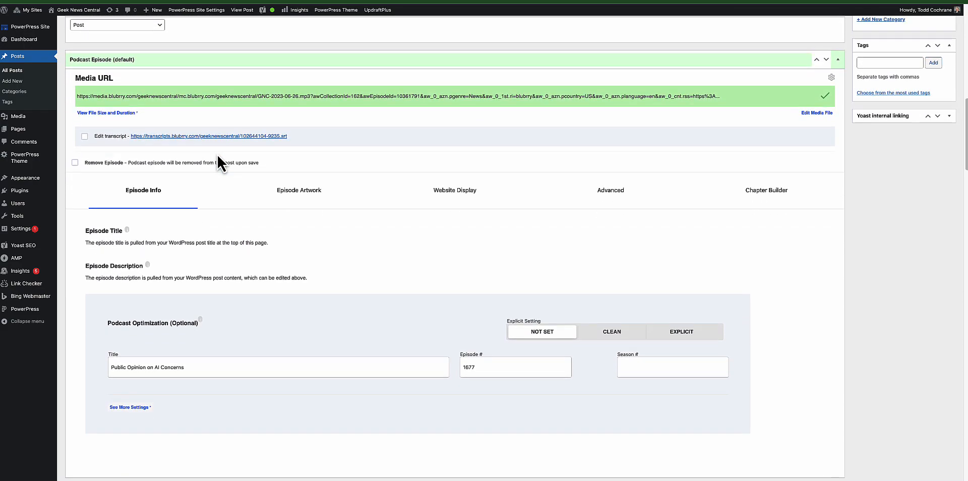
pyautogui.scroll(-1, 218, 157)
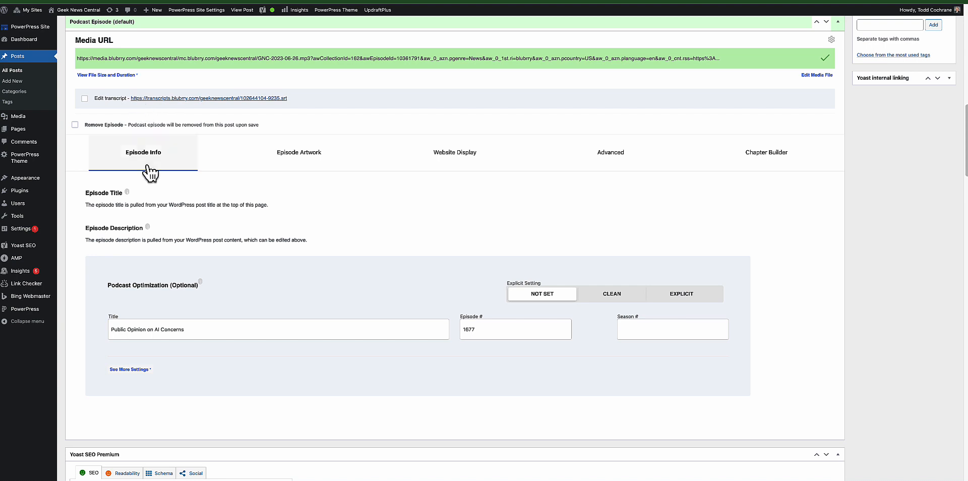
# Step: In the episode's Chapter Builder, enable Add chapters and Manual chapters, and add an empty chapter row
pyautogui.click(297, 163)
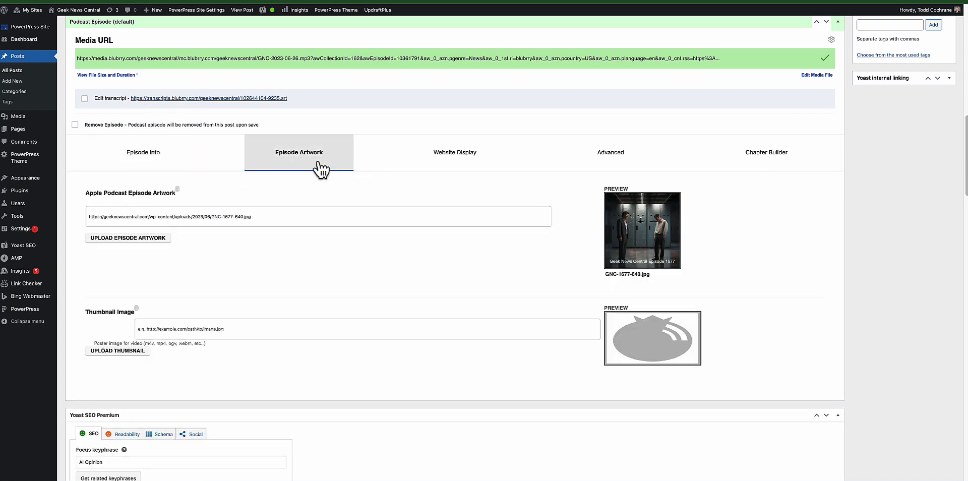
pyautogui.click(775, 164)
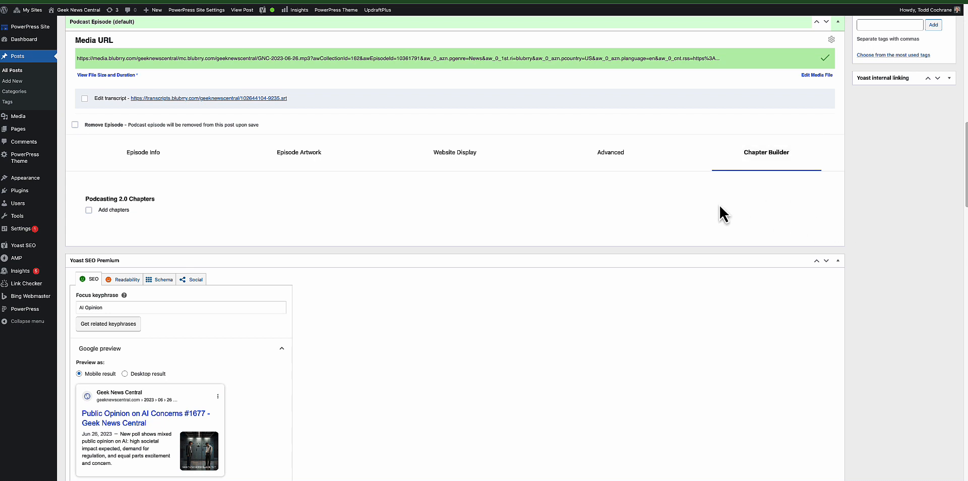
pyautogui.click(89, 211)
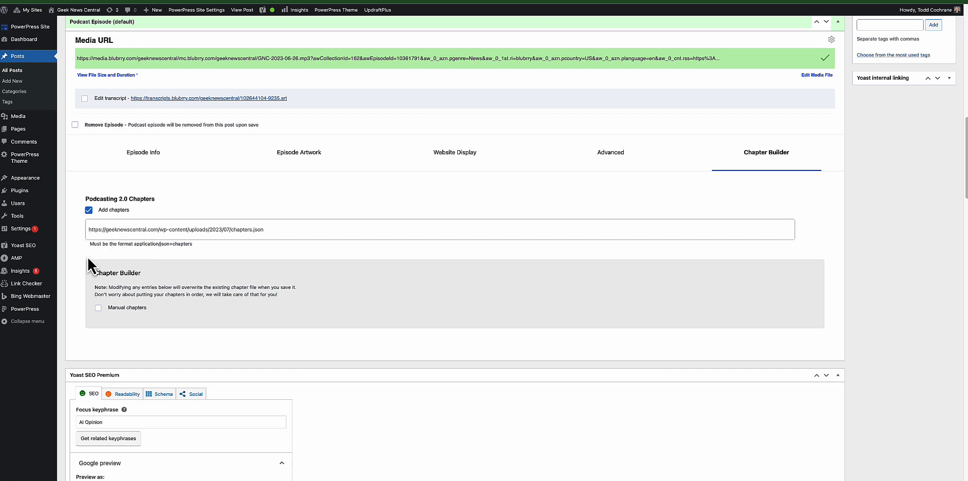
pyautogui.click(98, 307)
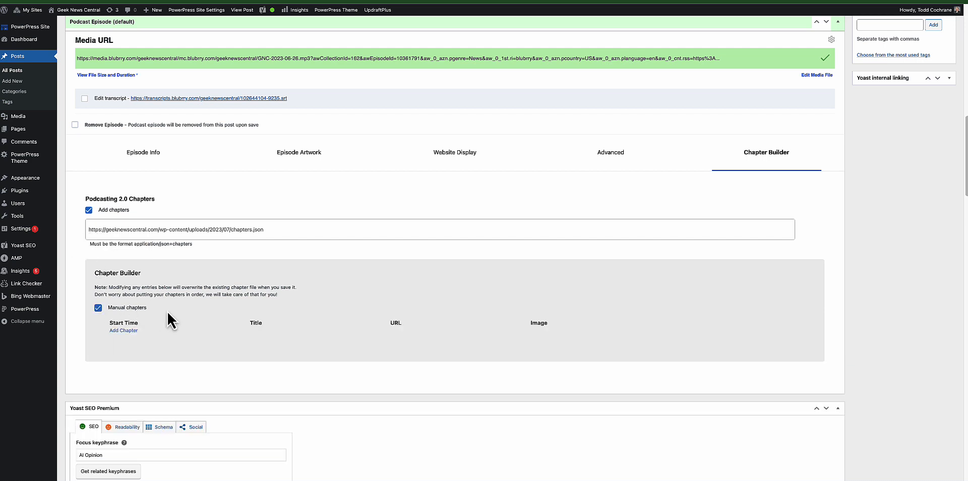
pyautogui.click(121, 331)
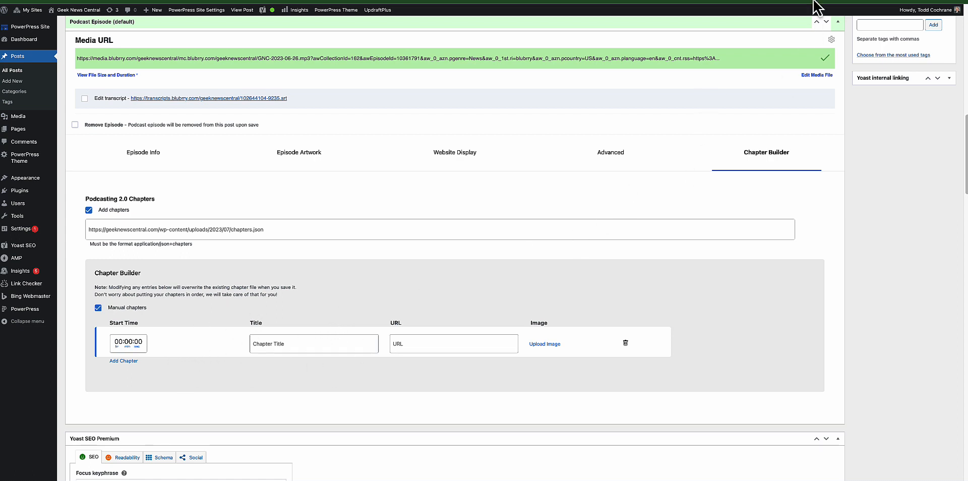
# Step: Copy the title "Google Messages' latest experiment" from the show notes of the published episode page
pyautogui.click(895, 1)
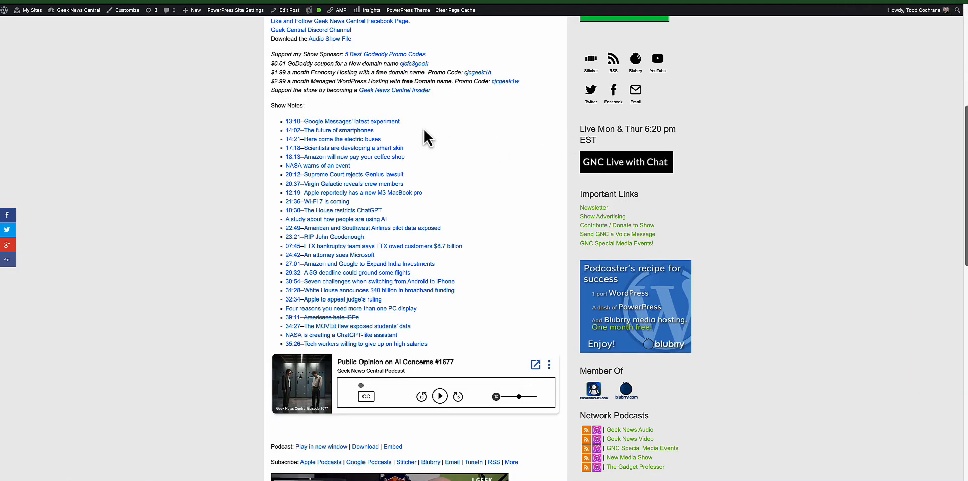
pyautogui.moveTo(412, 120); pyautogui.dragTo(308, 121)
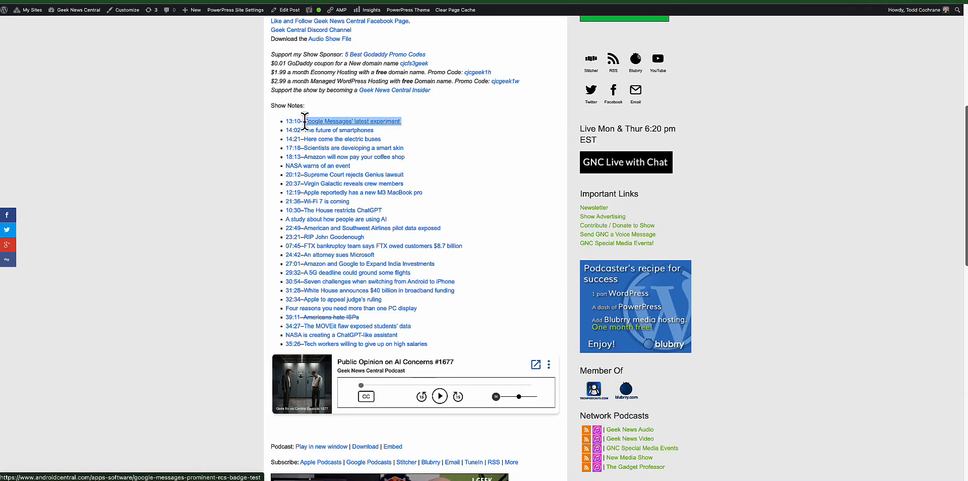
pyautogui.rightClick(318, 121)
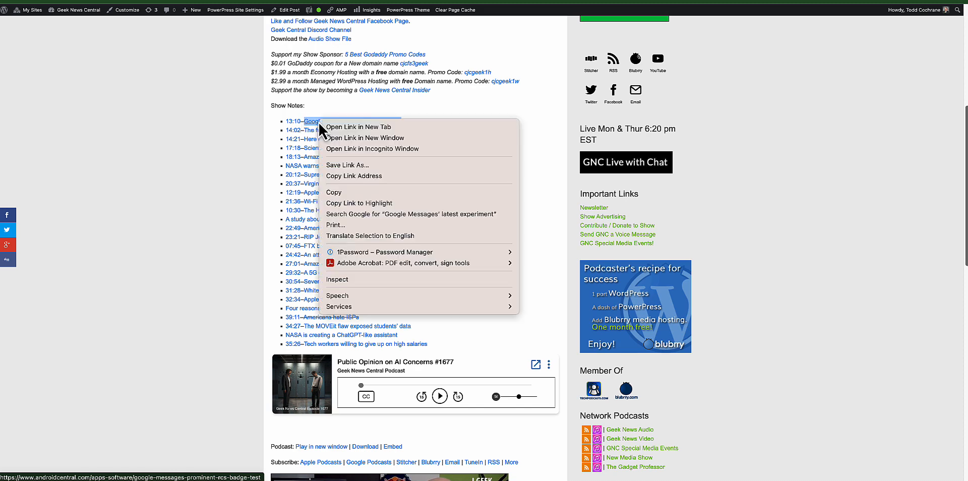
pyautogui.click(356, 192)
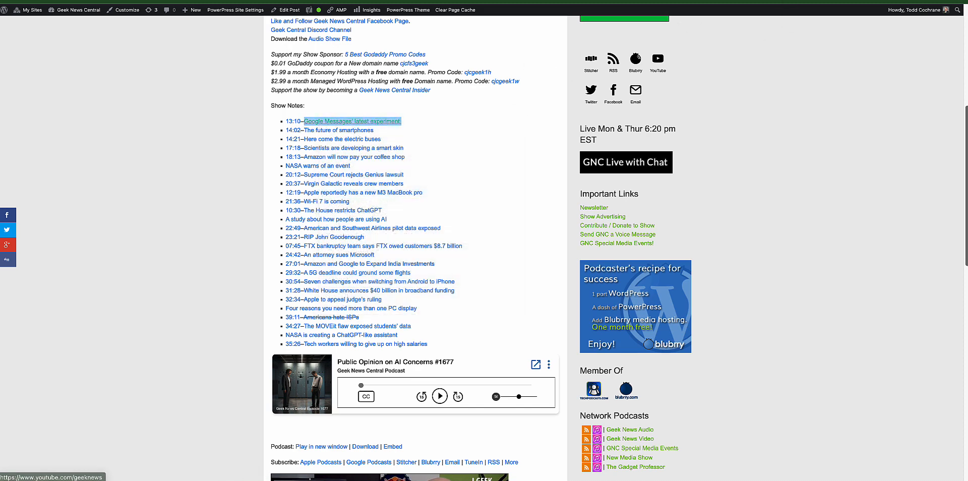
# Step: Back in the post editor, set the chapter's start time to 00:13:10 and its title to "Google Messages' latest experiment"
pyautogui.click(862, 1)
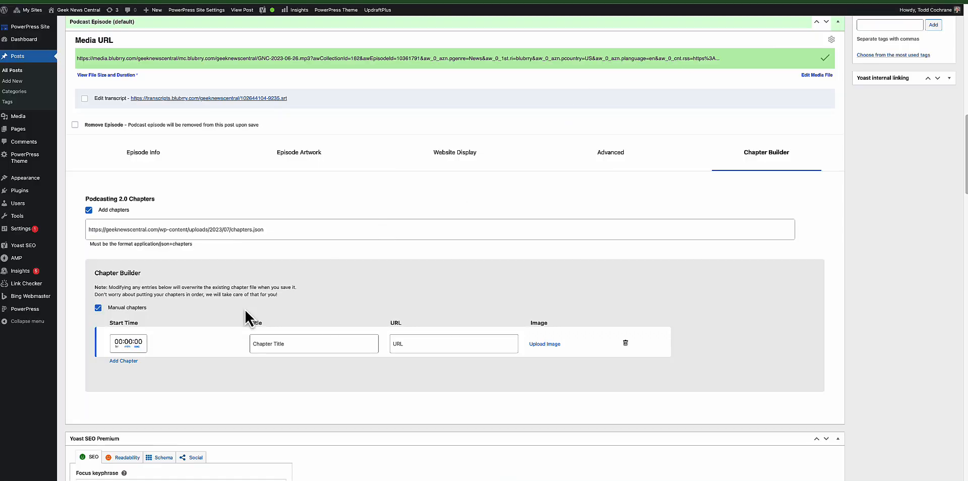
pyautogui.click(127, 342)
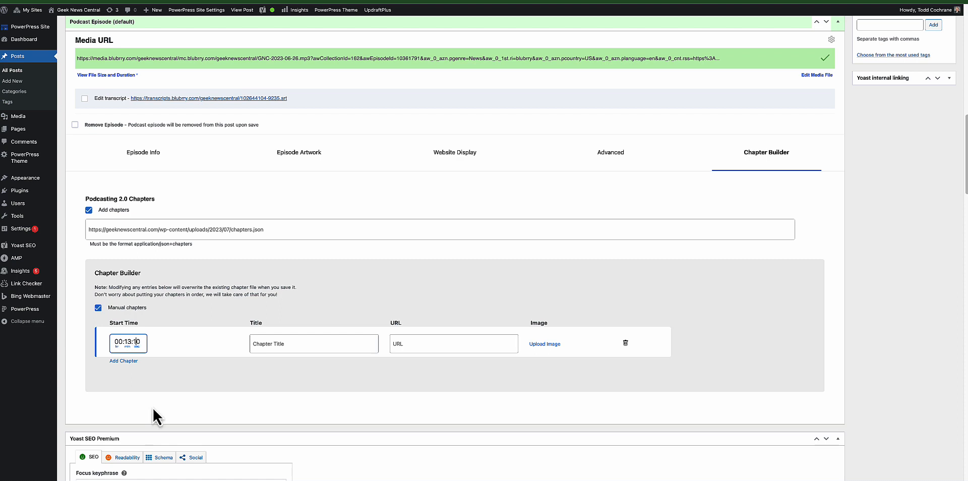
pyautogui.click(347, 345)
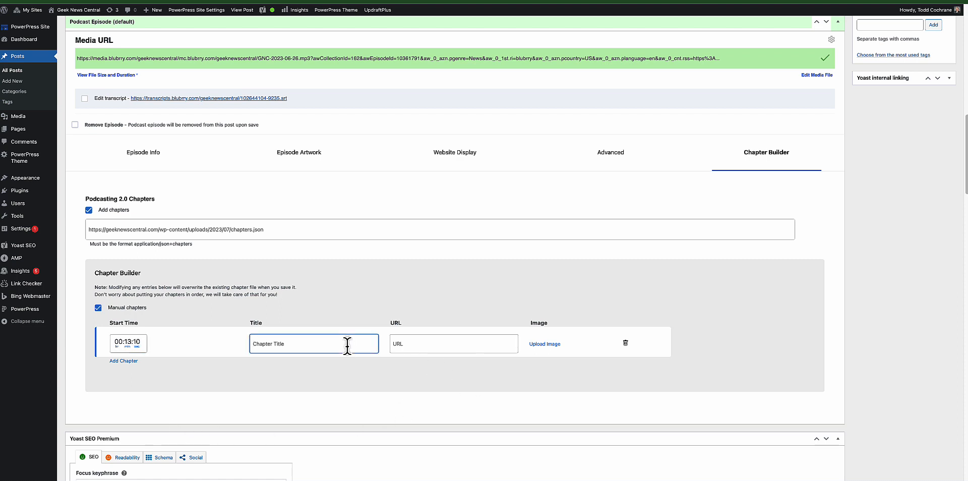
pyautogui.hotkey('ctrl', 'v')
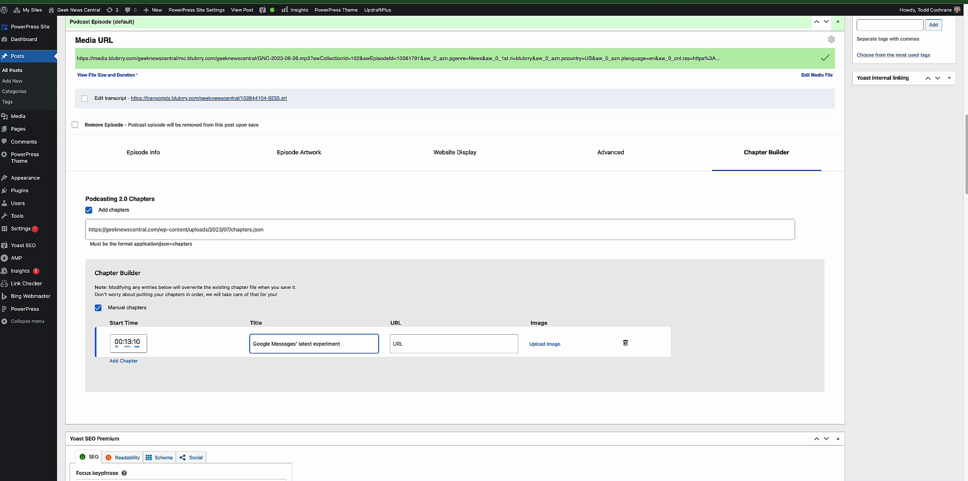
# Step: Copy the link address of "Google Messages' latest experiment" from the published show notes and paste it as the chapter's URL
pyautogui.click(851, 1)
pyautogui.click(446, 168)
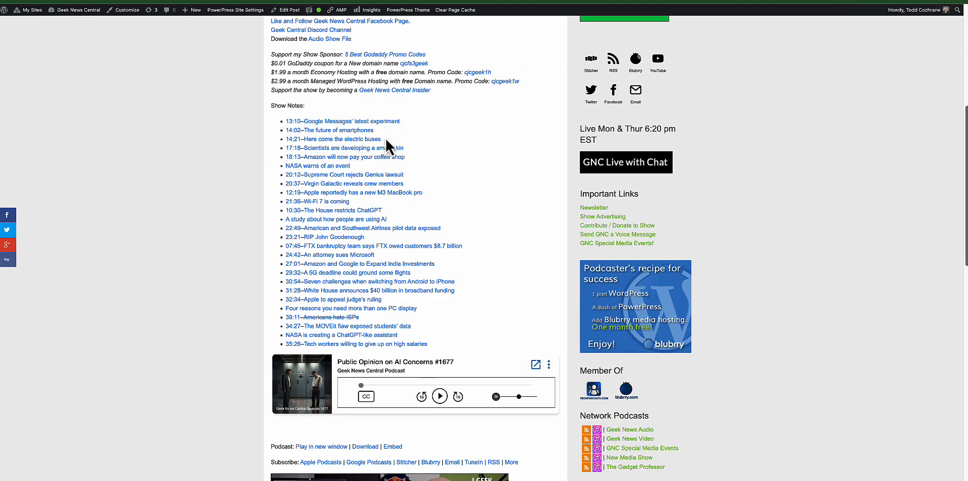
pyautogui.rightClick(388, 123)
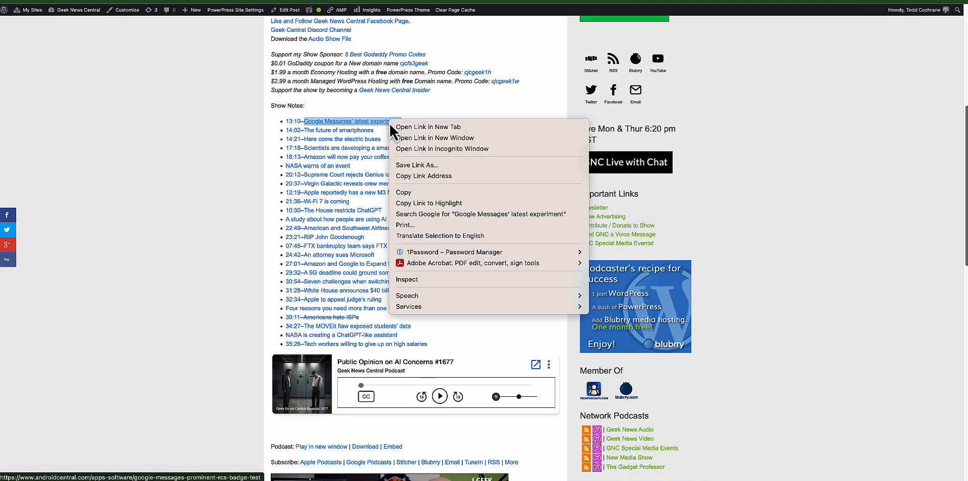
pyautogui.click(431, 174)
pyautogui.click(756, 1)
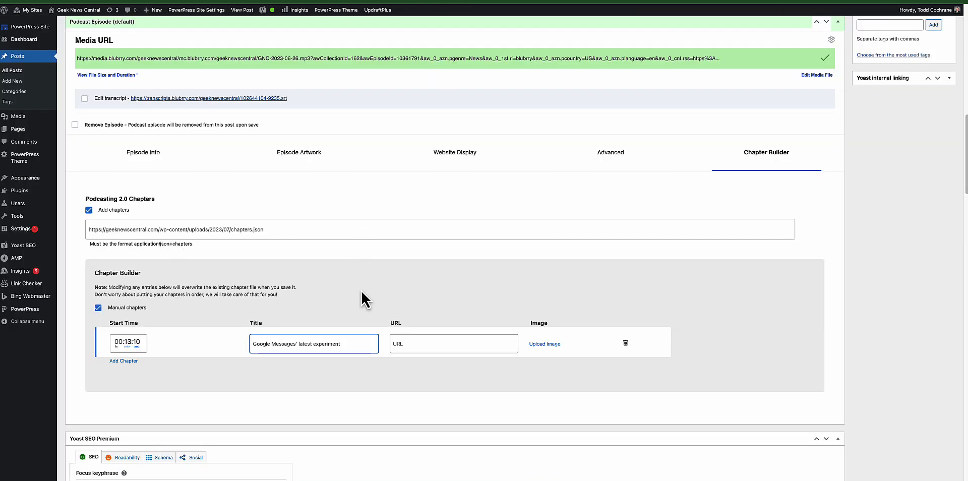
pyautogui.click(405, 344)
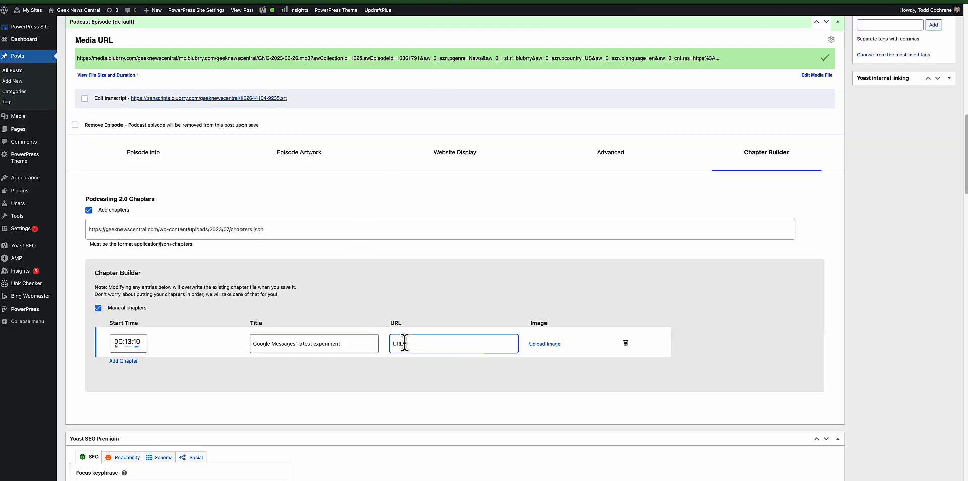
pyautogui.press('super+v')
# Step: Update the post to save the chapter and reopen the episode's Chapter Builder
pyautogui.scroll(10, 447, 323)
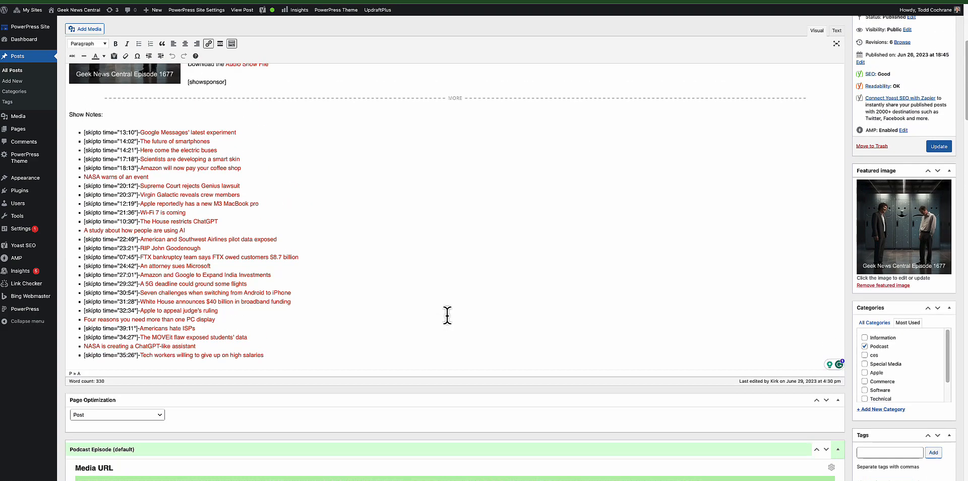
pyautogui.click(941, 209)
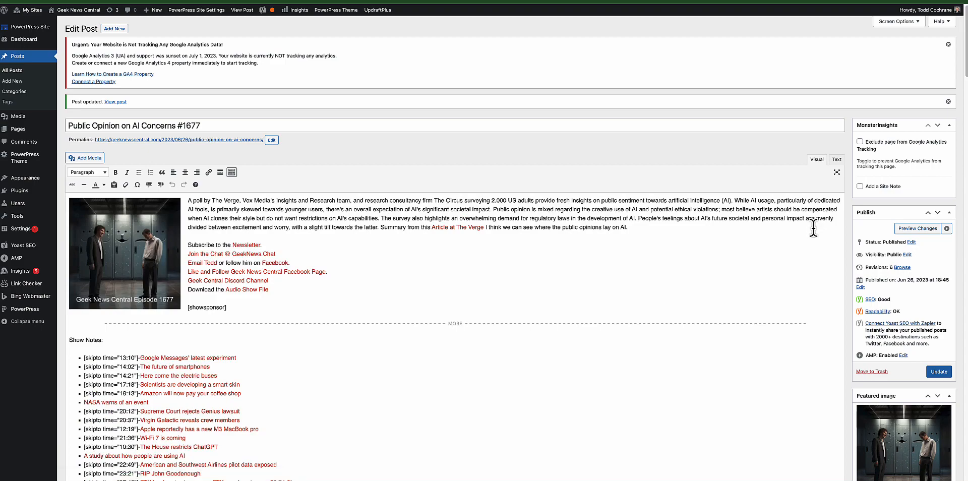
pyautogui.scroll(-2, 802, 275)
pyautogui.scroll(-15, 802, 275)
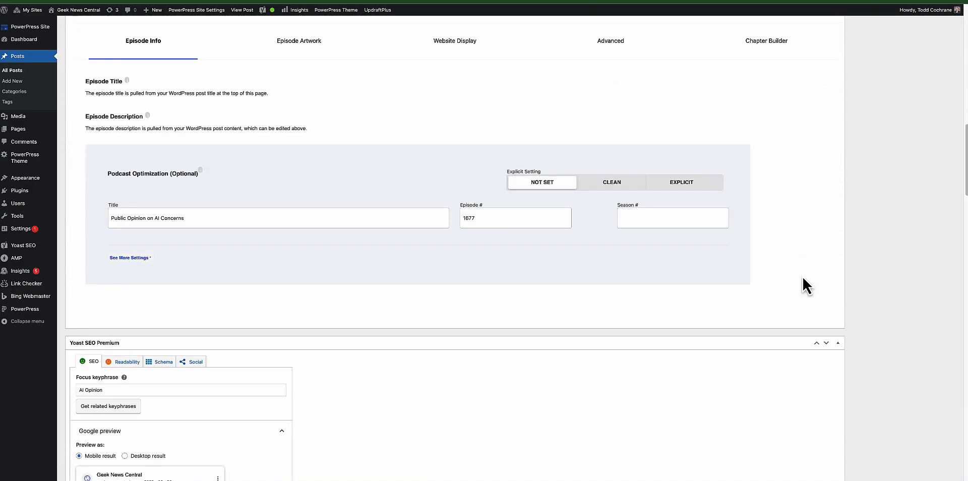
pyautogui.scroll(5, 802, 275)
pyautogui.click(774, 217)
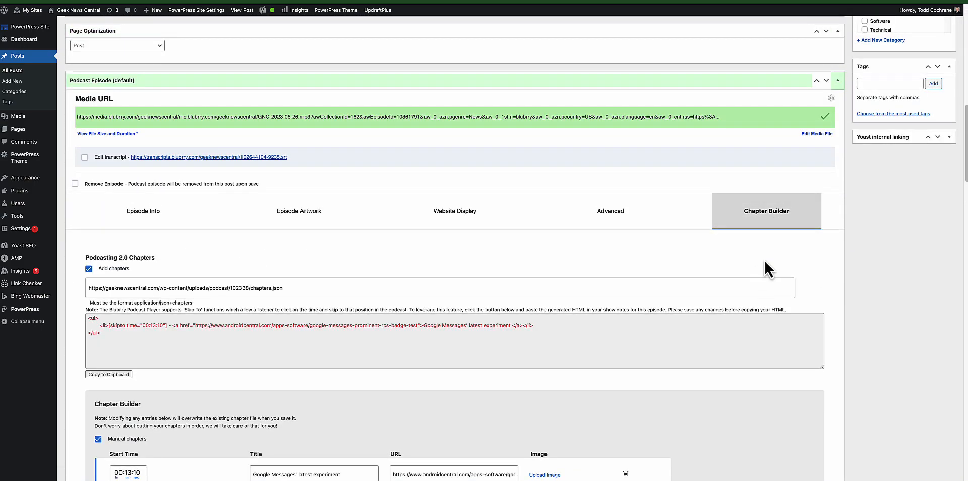
# Step: Select the entire generated skip-to HTML list above the chapter entries
pyautogui.scroll(-2, 764, 265)
pyautogui.scroll(-1, 755, 266)
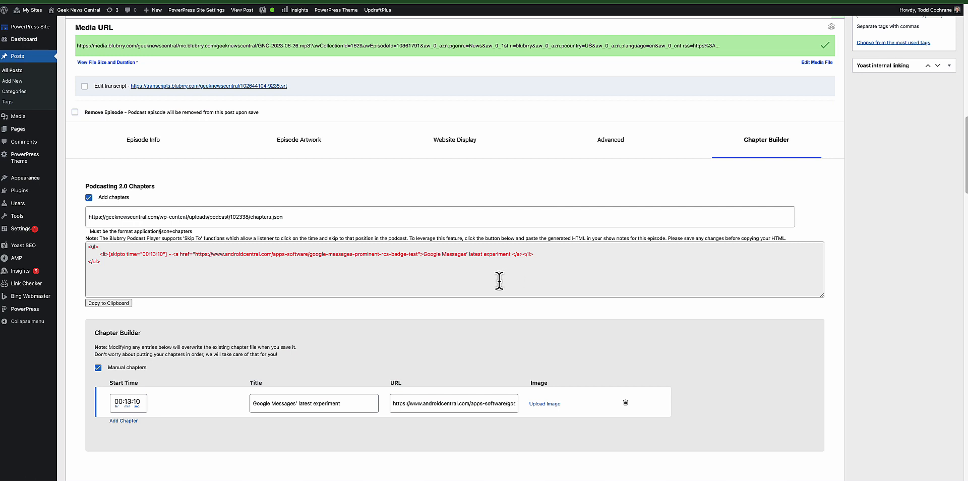
pyautogui.click(106, 261)
pyautogui.moveTo(106, 261); pyautogui.dragTo(86, 248)
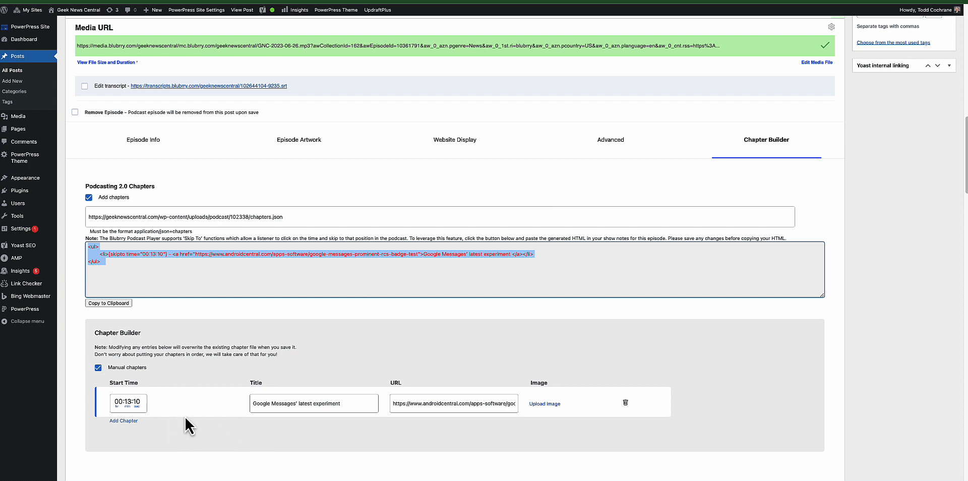
# Step: Compare the generated skip-to HTML with the show notes' HTML source and with the list on the published episode page
pyautogui.click(295, 217)
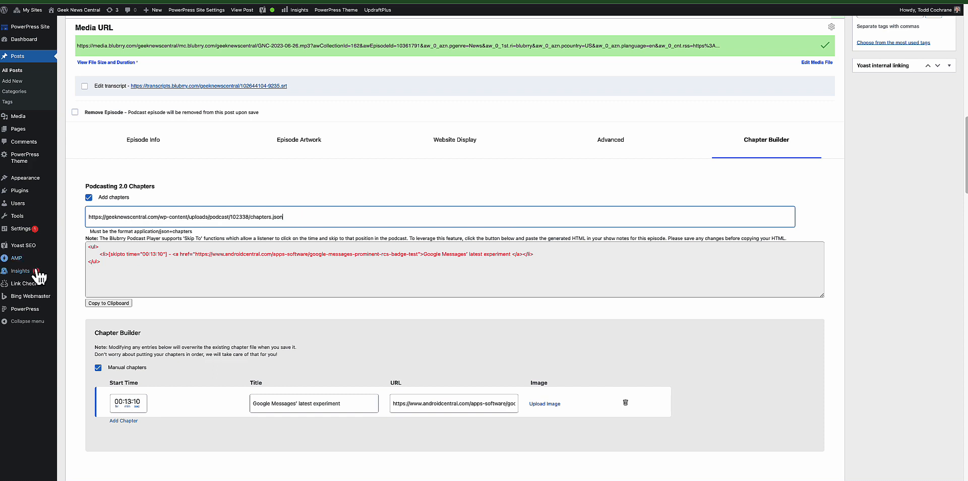
pyautogui.moveTo(108, 263); pyautogui.dragTo(77, 251)
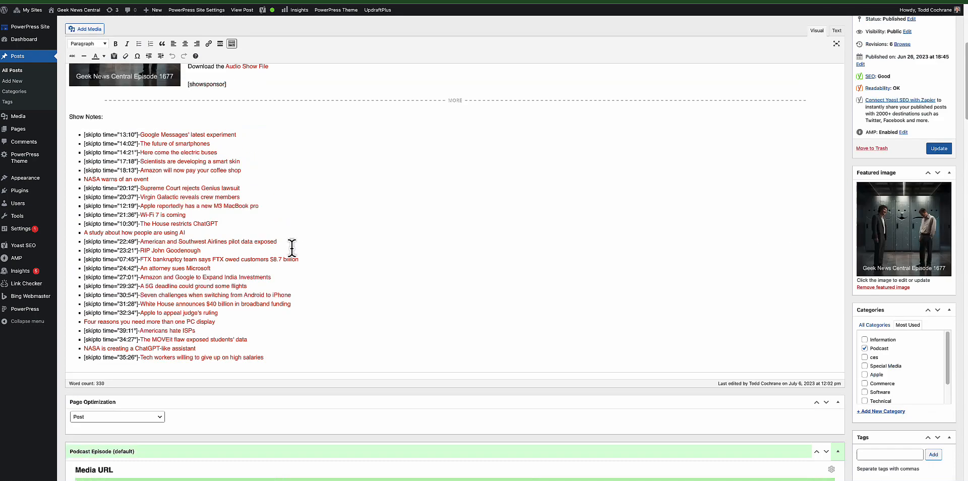
pyautogui.scroll(10, 289, 250)
pyautogui.click(836, 30)
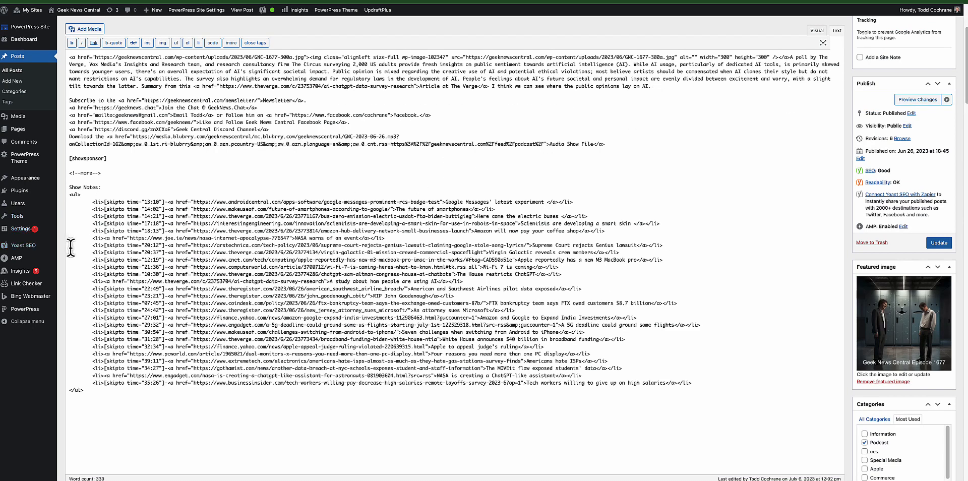
pyautogui.click(817, 31)
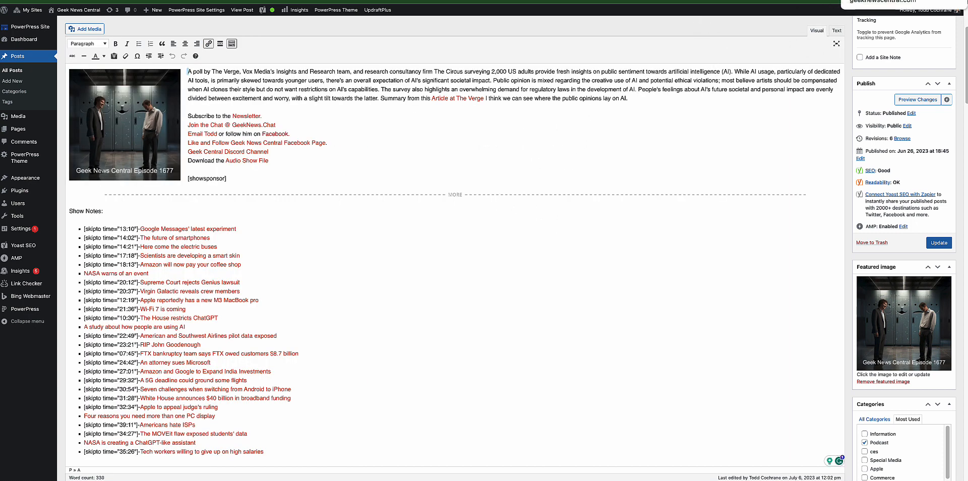
pyautogui.click(875, 1)
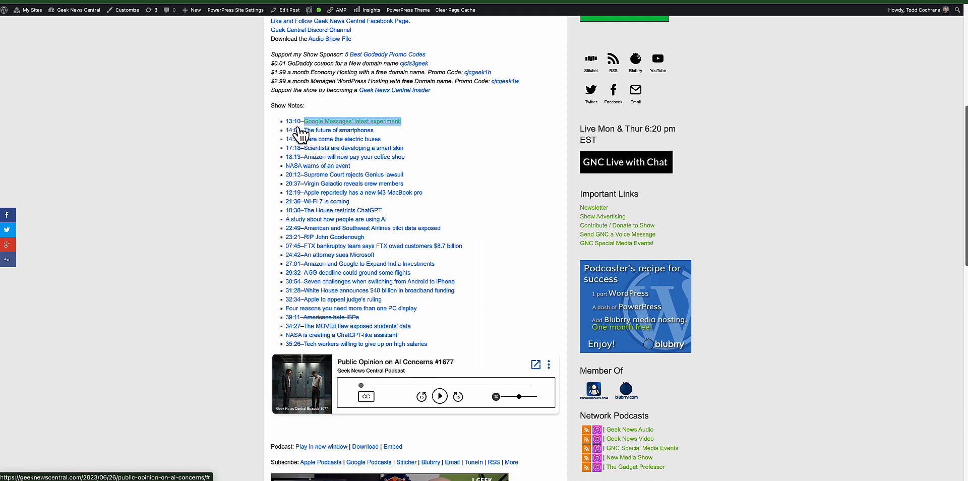
pyautogui.click(875, 0)
# Step: Add a second chapter in the episode's Chapter Builder and set its start time to 00:05:20
pyautogui.scroll(-8, 617, 252)
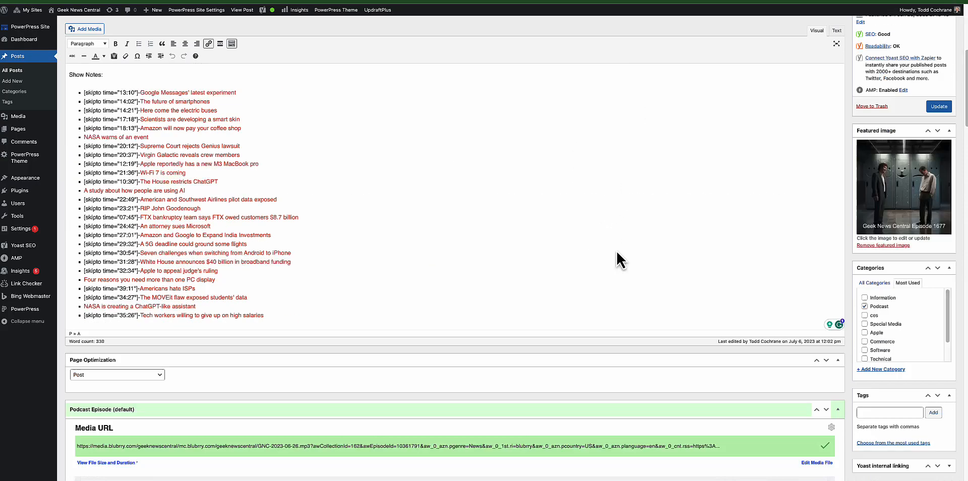
pyautogui.scroll(-5, 616, 250)
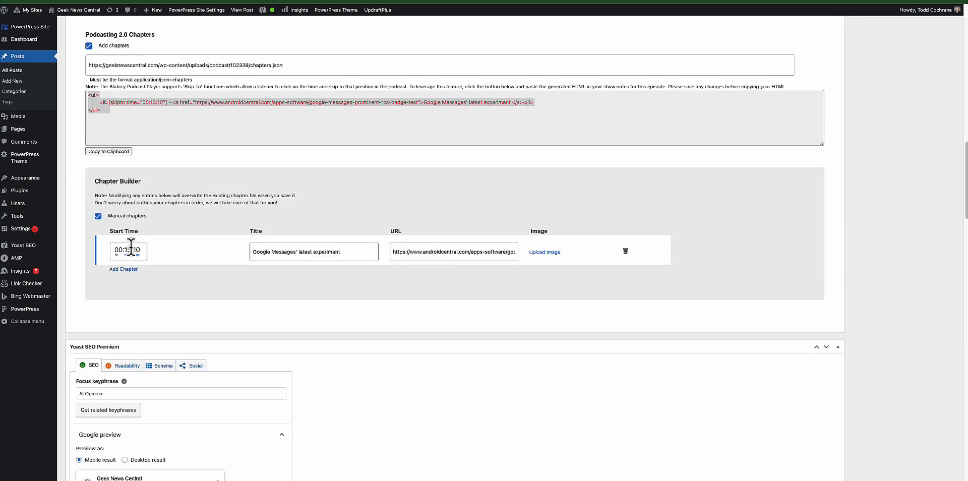
pyautogui.click(125, 269)
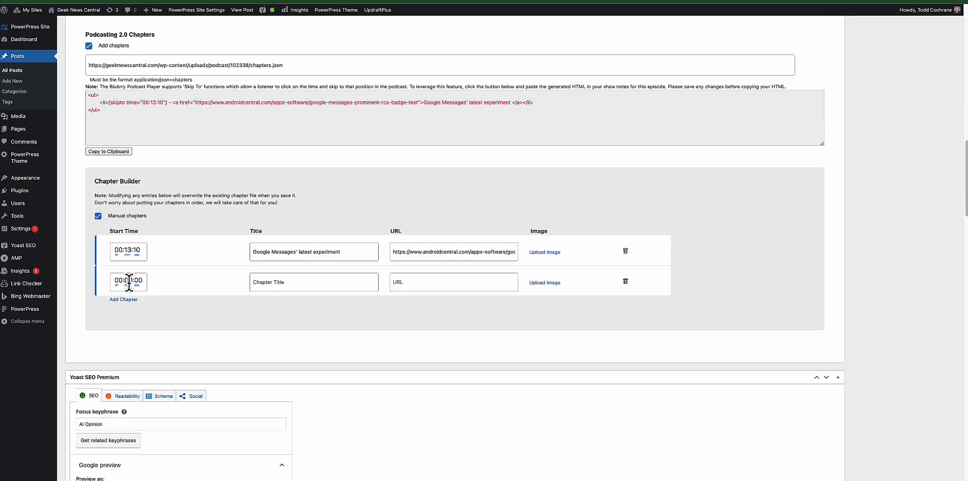
pyautogui.click(130, 280)
pyautogui.write('5:2')
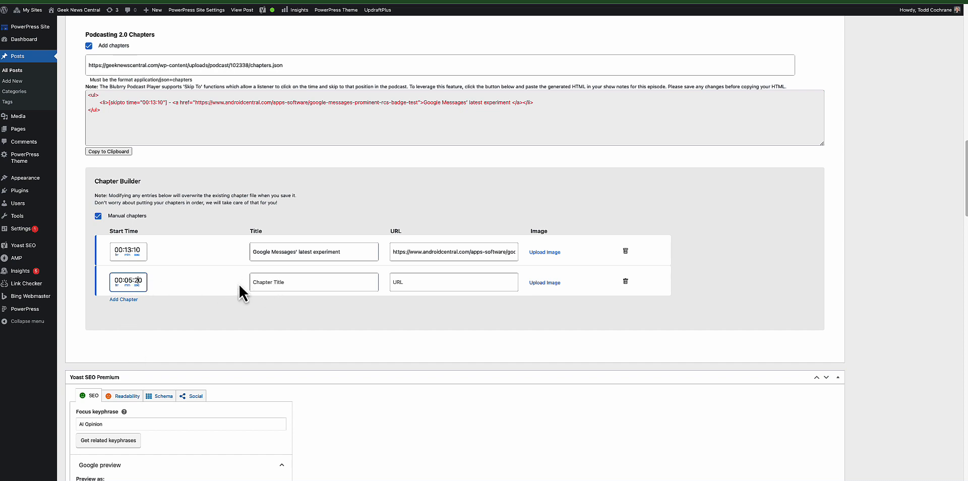
# Step: Copy the title "Google Messages' latest experiment" from the 00:13:10 chapter into the new chapter's title
pyautogui.moveTo(348, 252); pyautogui.dragTo(255, 244)
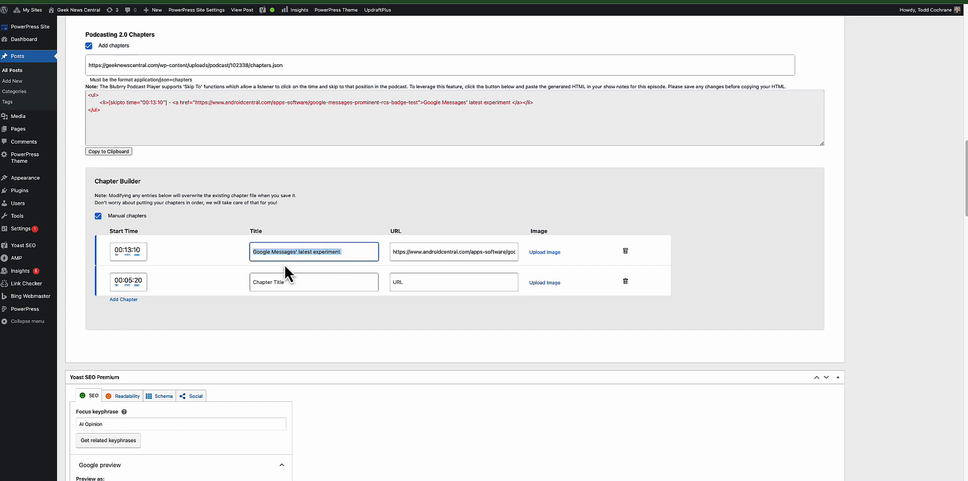
pyautogui.rightClick(292, 247)
pyautogui.click(307, 325)
pyautogui.rightClick(278, 281)
pyautogui.click(303, 356)
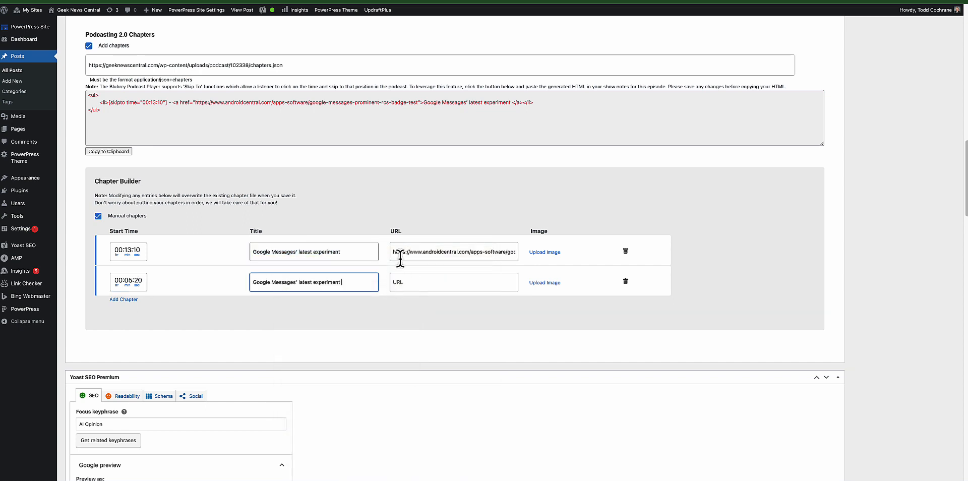
# Step: Copy the complete URL of the 00:13:10 chapter into the new chapter's URL
pyautogui.moveTo(394, 252); pyautogui.dragTo(561, 265)
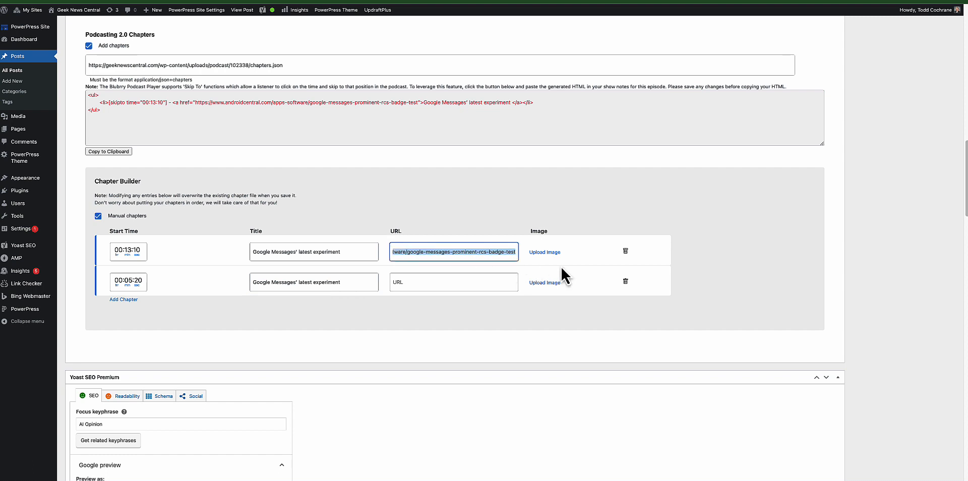
pyautogui.rightClick(478, 252)
pyautogui.click(499, 334)
pyautogui.rightClick(436, 284)
pyautogui.click(461, 358)
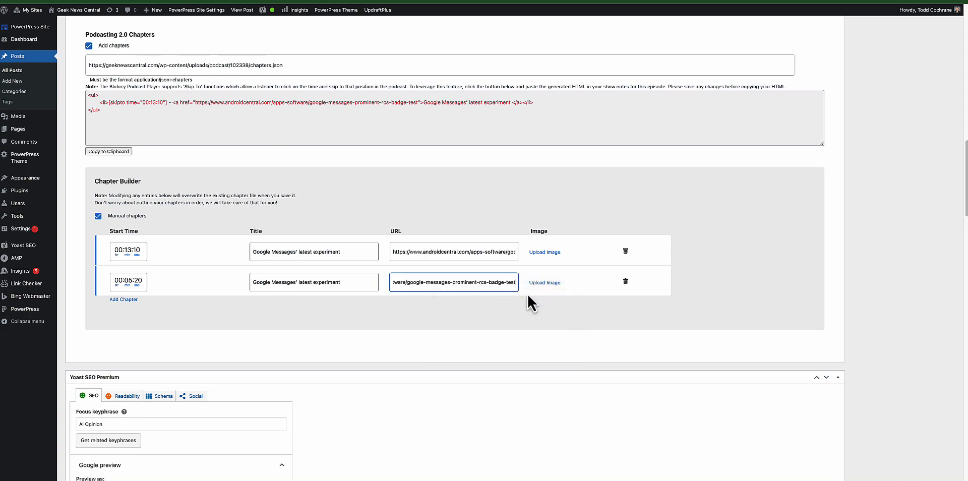
# Step: Update the post to save both chapters, then reopen the Chapter Builder and select the regenerated skip-to HTML list
pyautogui.scroll(7, 559, 289)
pyautogui.scroll(6, 845, 237)
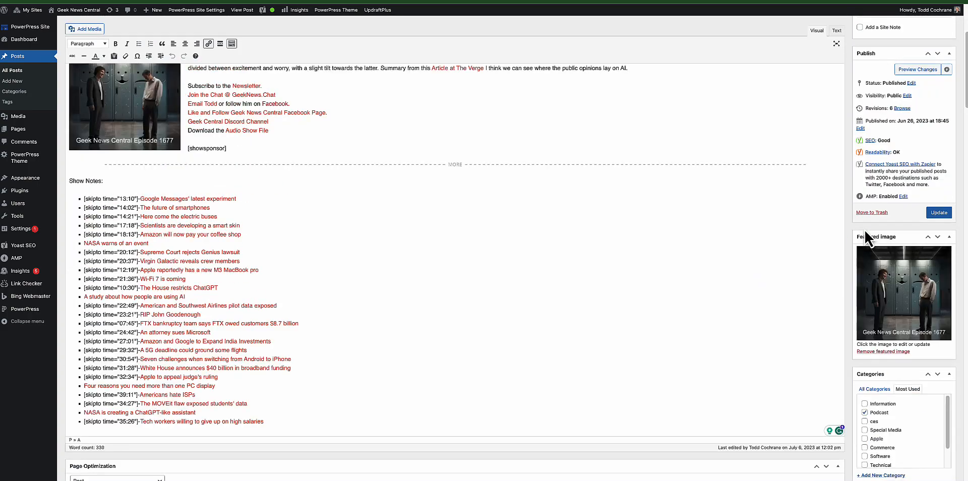
pyautogui.click(933, 211)
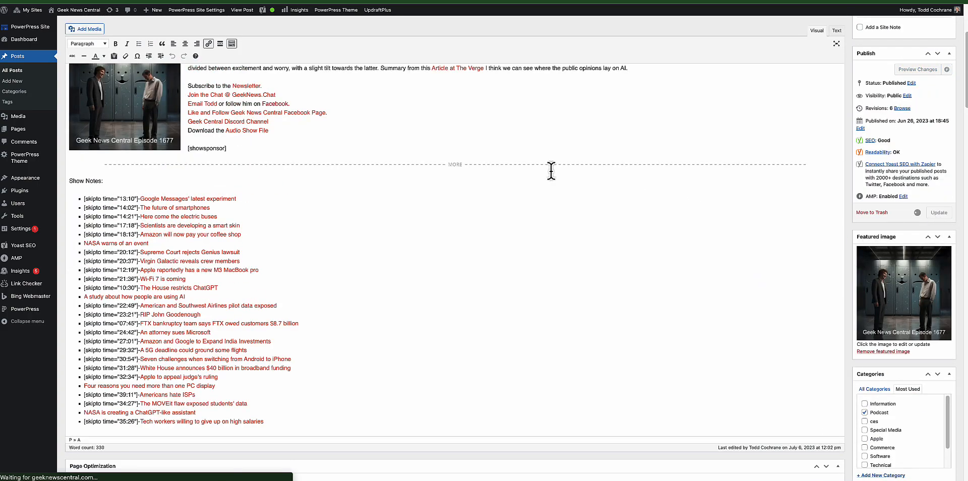
pyautogui.scroll(-5, 566, 184)
pyautogui.scroll(5, 567, 184)
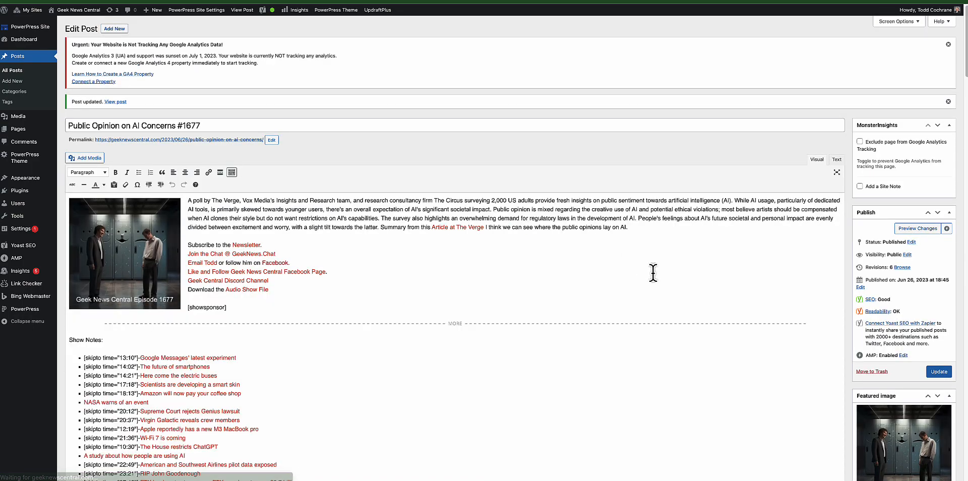
pyautogui.scroll(-15, 655, 272)
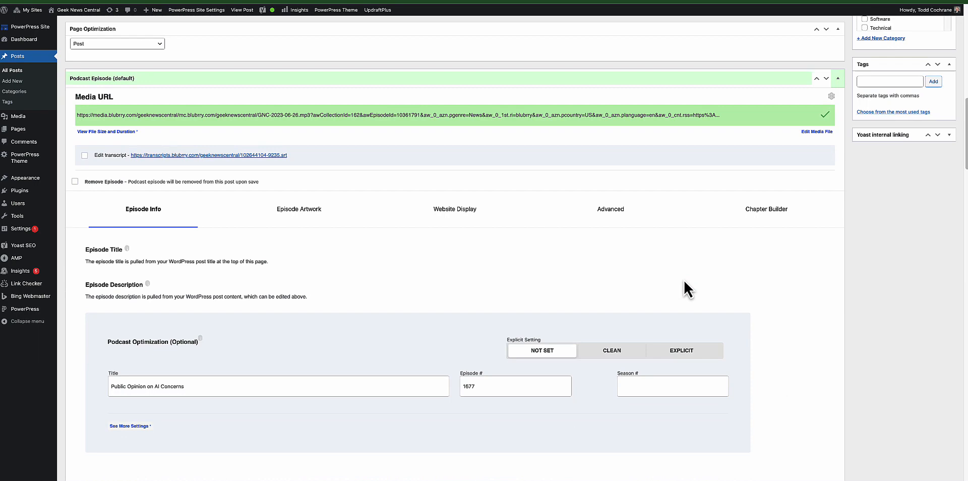
pyautogui.click(767, 209)
pyautogui.scroll(-4, 541, 303)
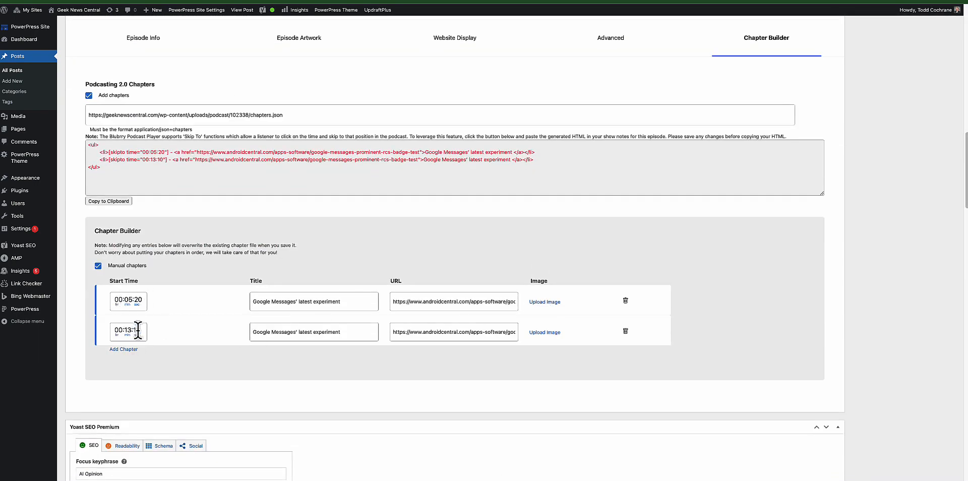
pyautogui.moveTo(115, 174); pyautogui.dragTo(89, 143)
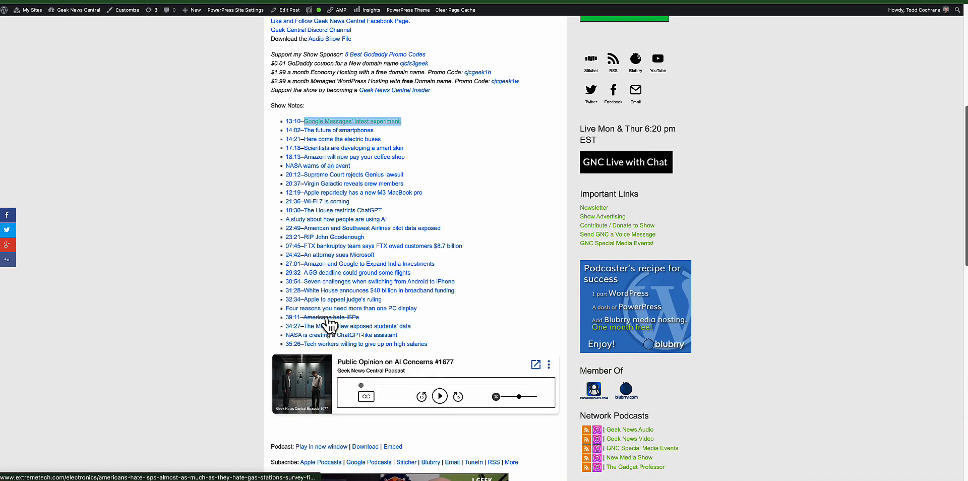
# Step: On the published episode page, test the 13:10 skip-to link and check the playback time in the podcast player
pyautogui.scroll(3, 373, 234)
pyautogui.click(434, 225)
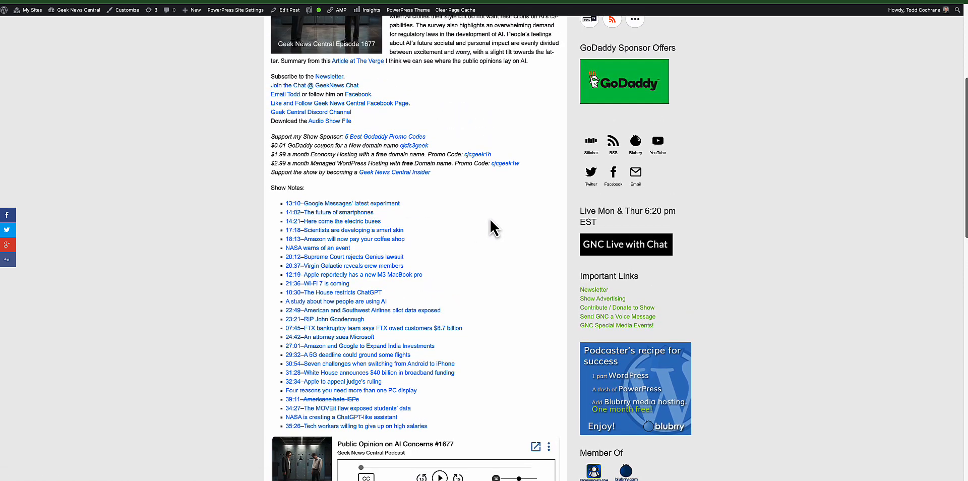
pyautogui.click(293, 203)
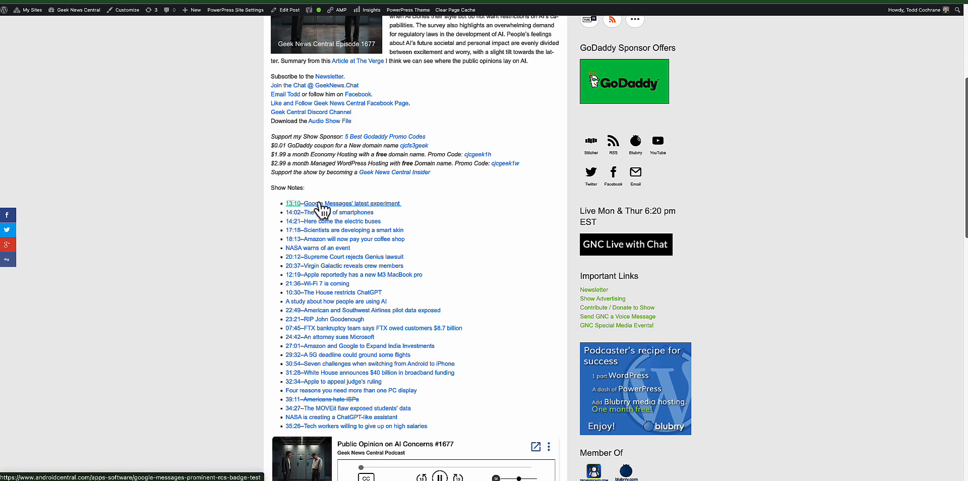
pyautogui.scroll(-3, 415, 249)
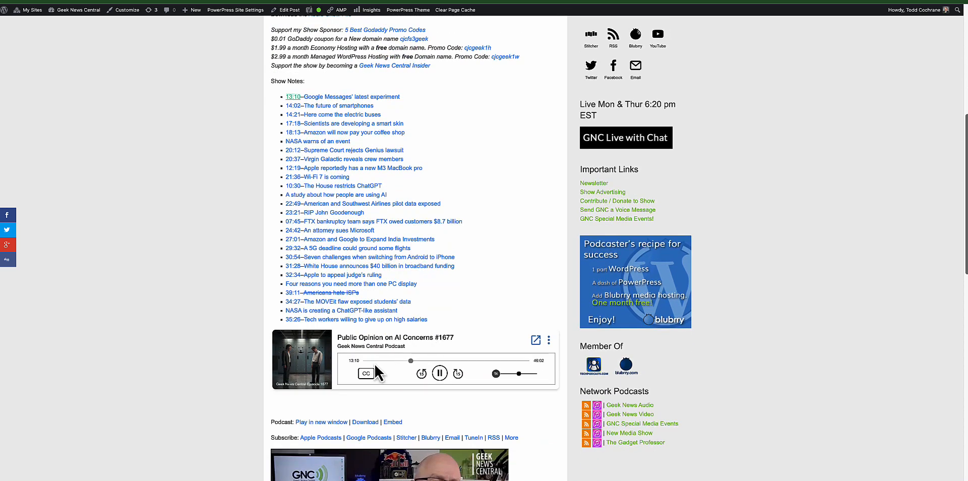
pyautogui.moveTo(346, 359); pyautogui.dragTo(361, 384)
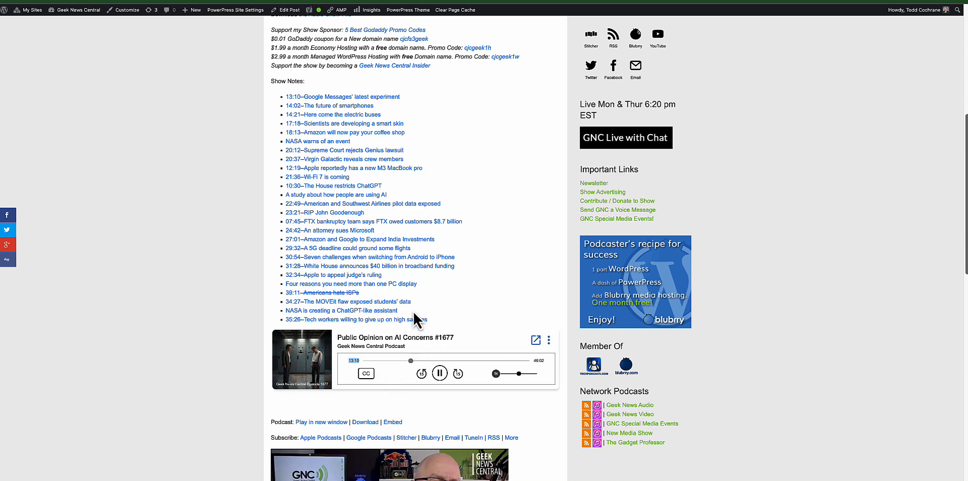
pyautogui.scroll(1, 413, 320)
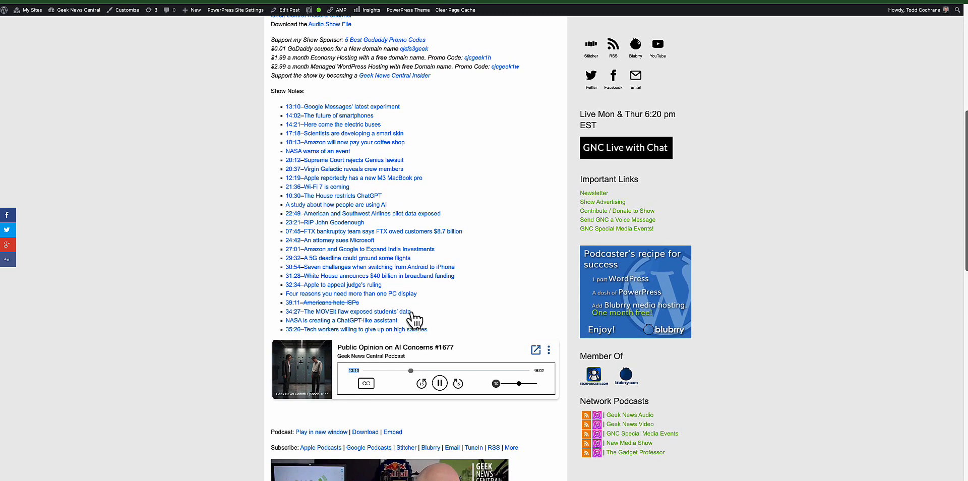
pyautogui.scroll(1, 412, 317)
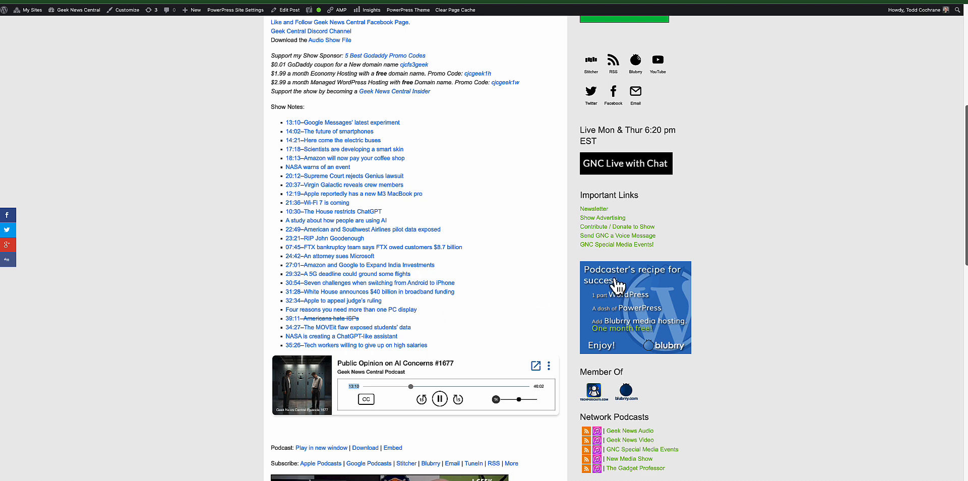
pyautogui.scroll(6, 529, 172)
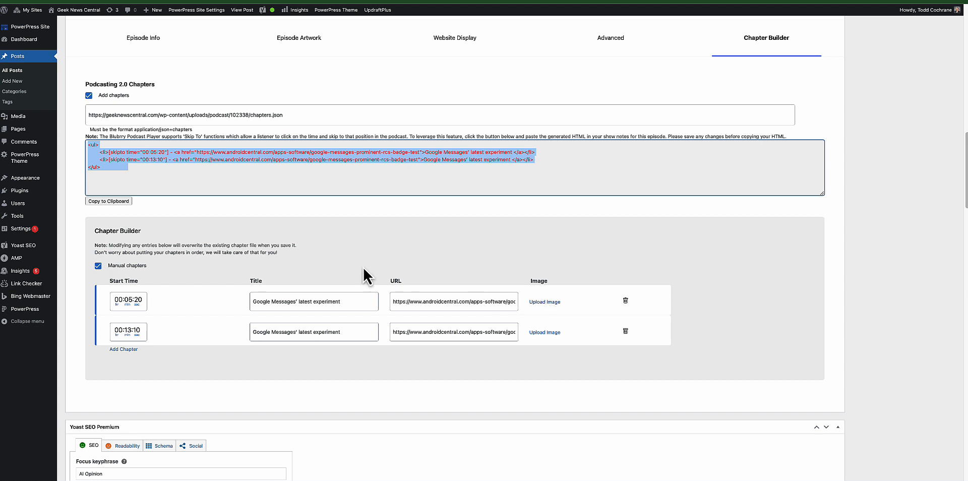
pyautogui.click(315, 187)
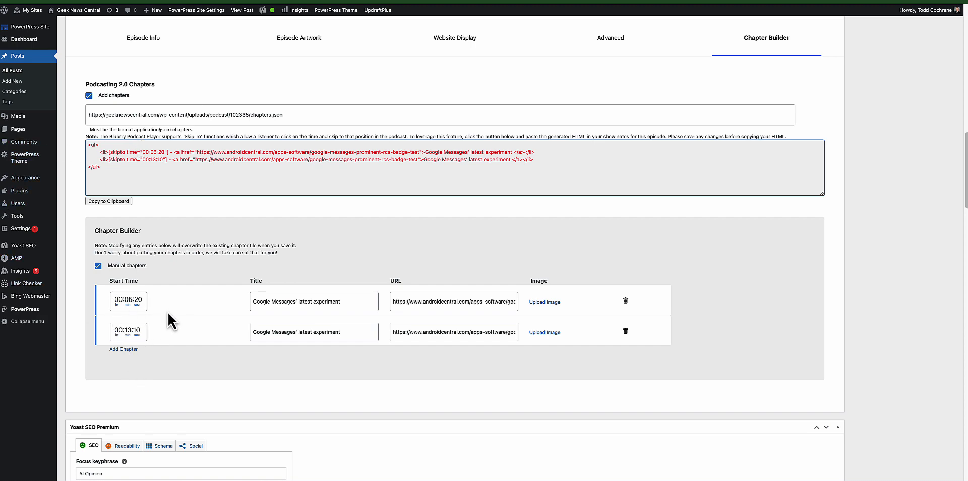
pyautogui.scroll(2, 168, 310)
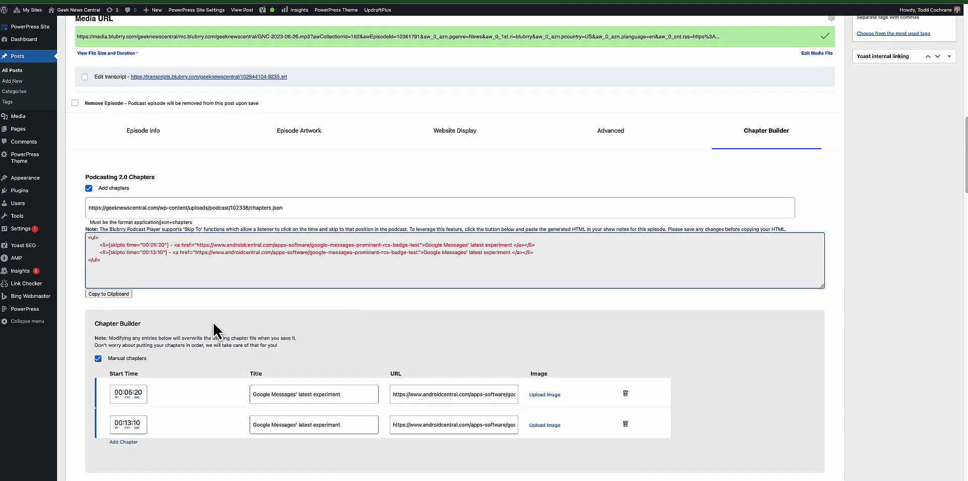
pyautogui.scroll(-1, 214, 327)
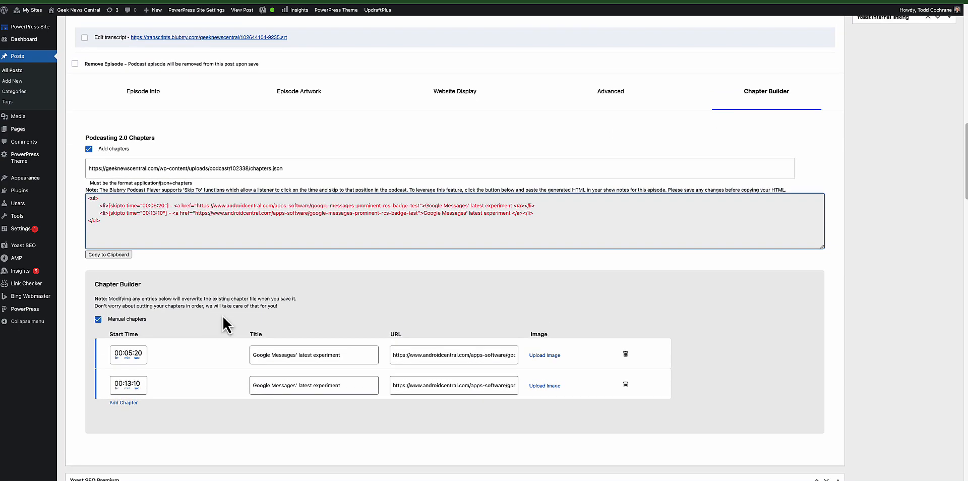
pyautogui.scroll(2, 222, 303)
pyautogui.scroll(-1, 221, 302)
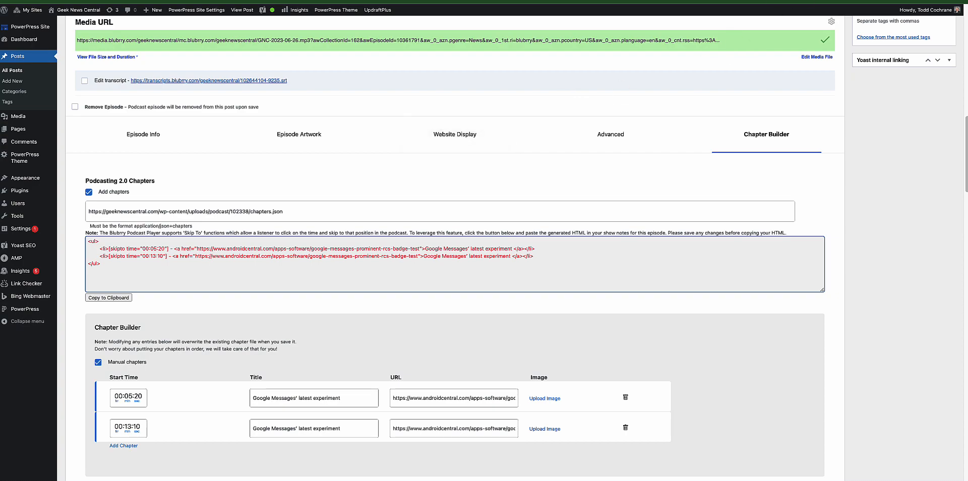
# Step: Switch to the published episode page and look over the post and its show notes
pyautogui.click(854, 1)
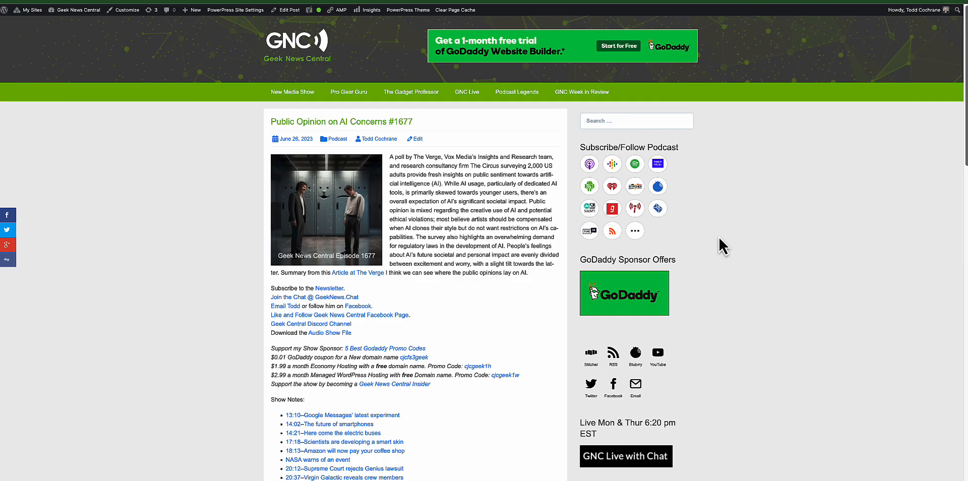
pyautogui.scroll(-2, 698, 259)
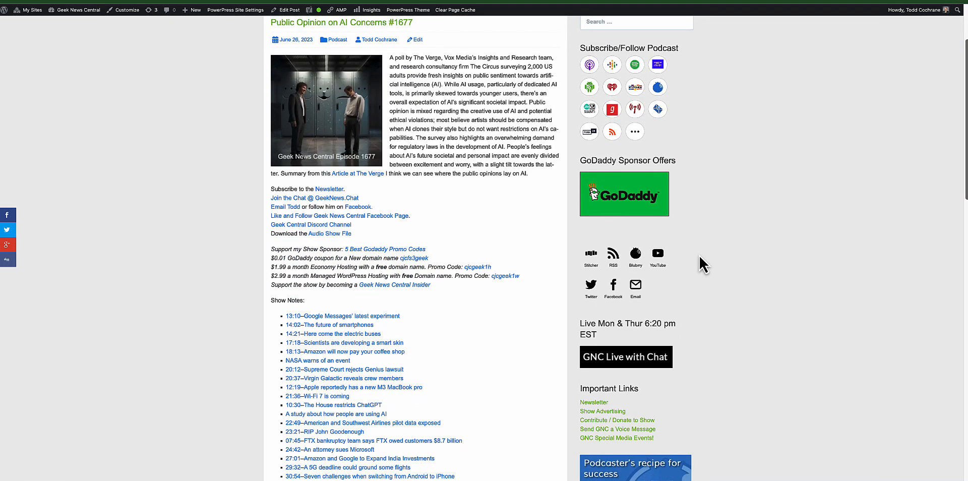
pyautogui.scroll(1, 699, 254)
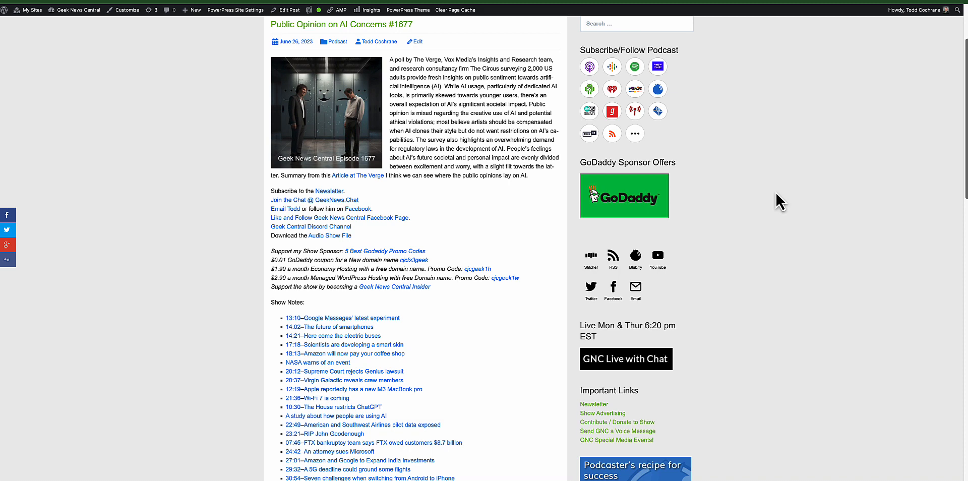
pyautogui.scroll(3, 781, 201)
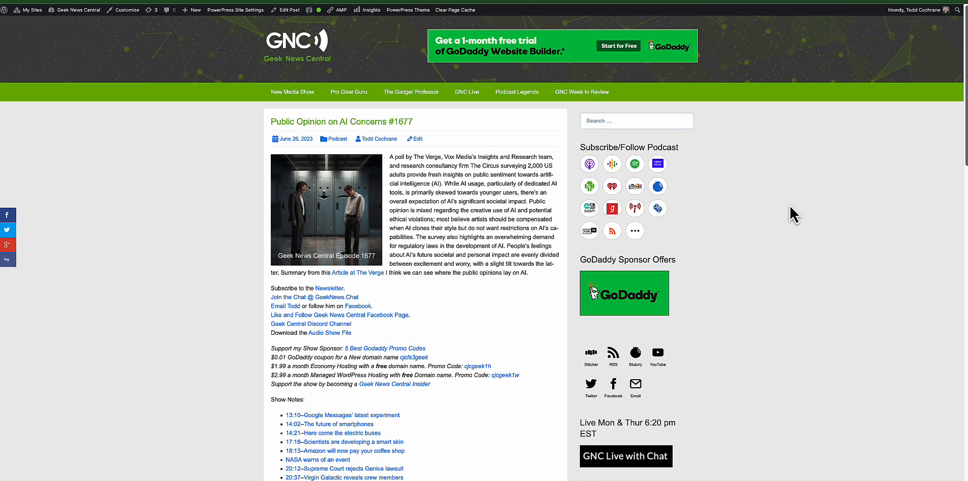